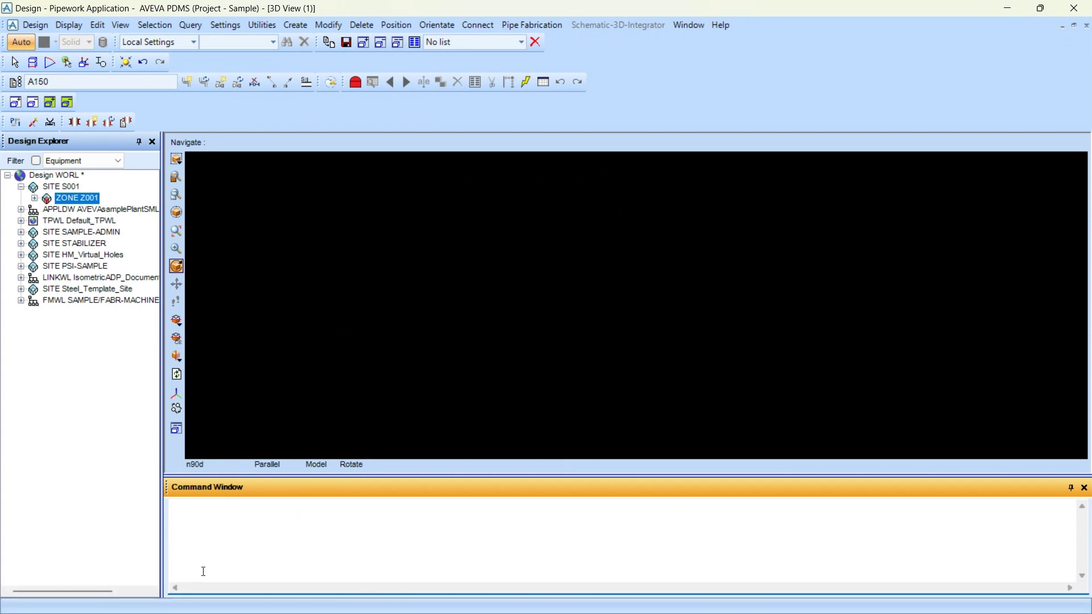
Step: Create a new zone under SITE S001 with the command new zone
text(new zone)
key(Return)
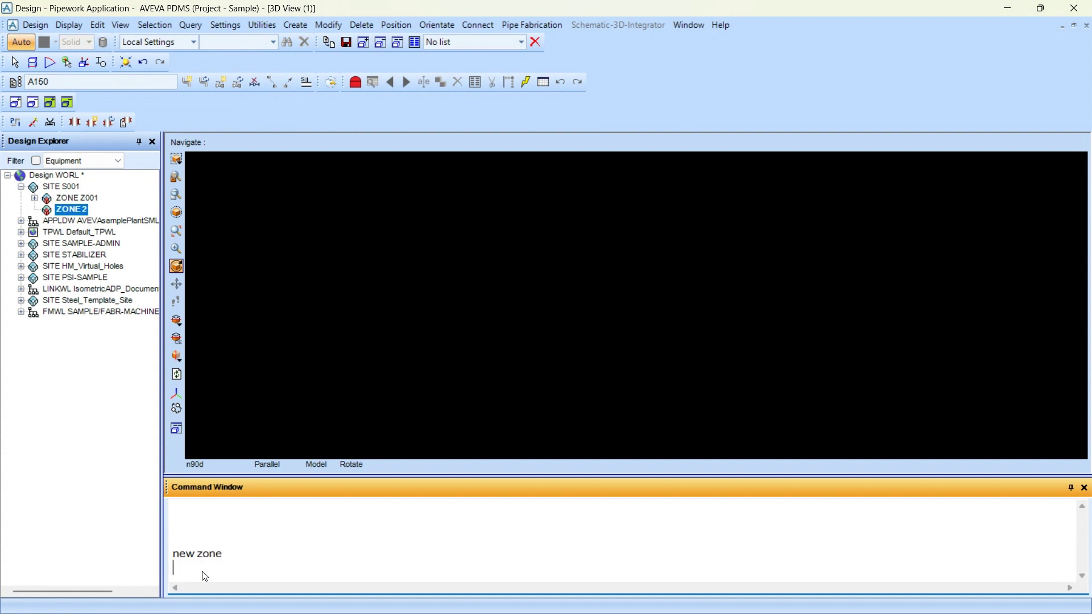
Step: Try to name the new zone /Control station, with a space between the words
text(nam /control)
click(205, 576)
key(Delete)
text(Contro)
key(End)
text(station)
key(Return)
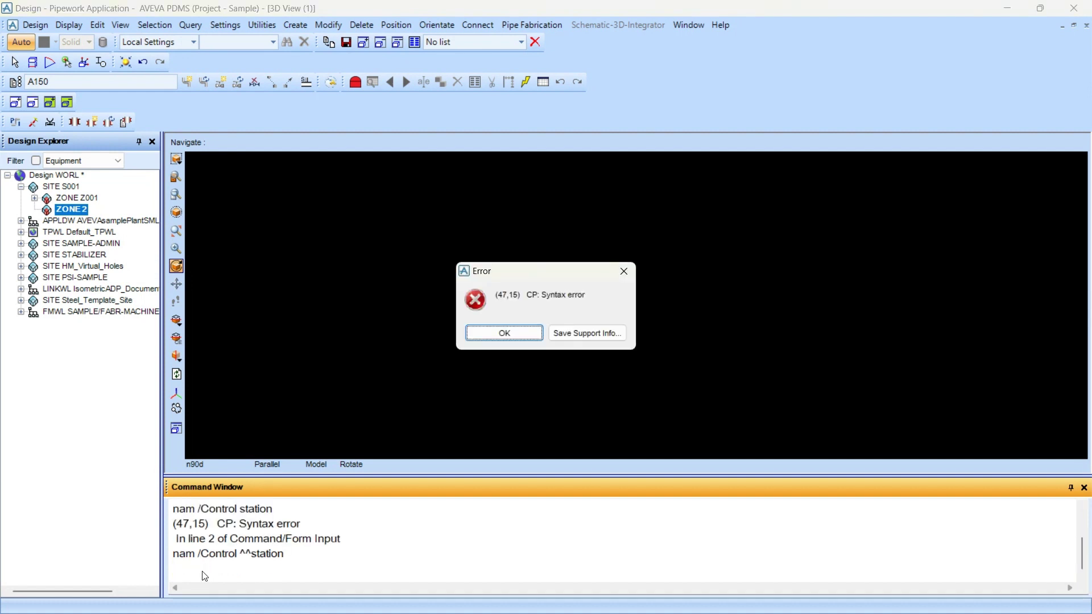
key(Return)
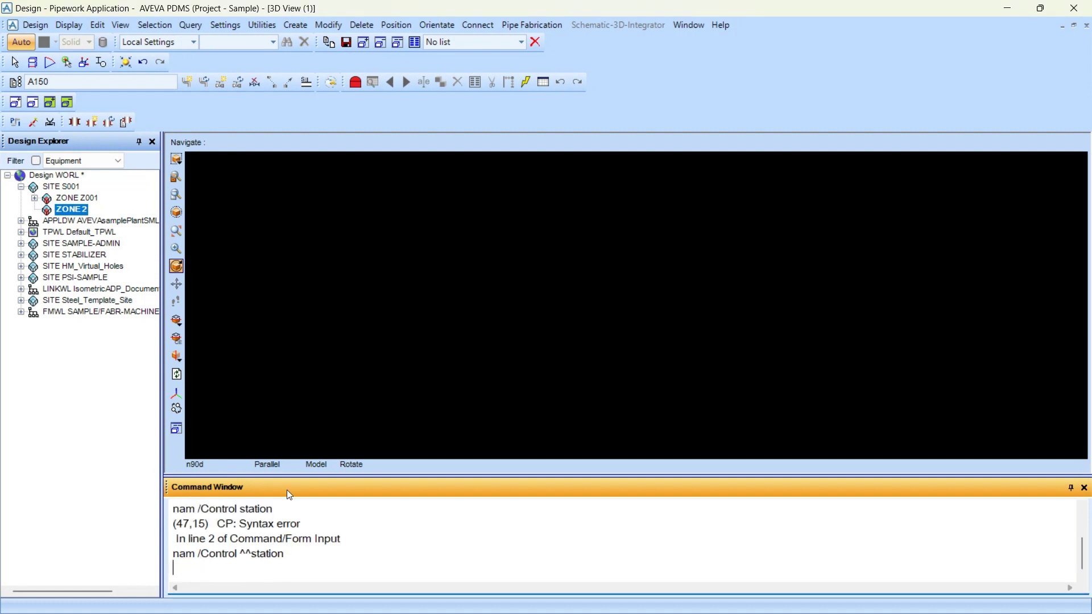
Step: Name the new zone /Controlstation without a space, and clear the command history
double_click(281, 508)
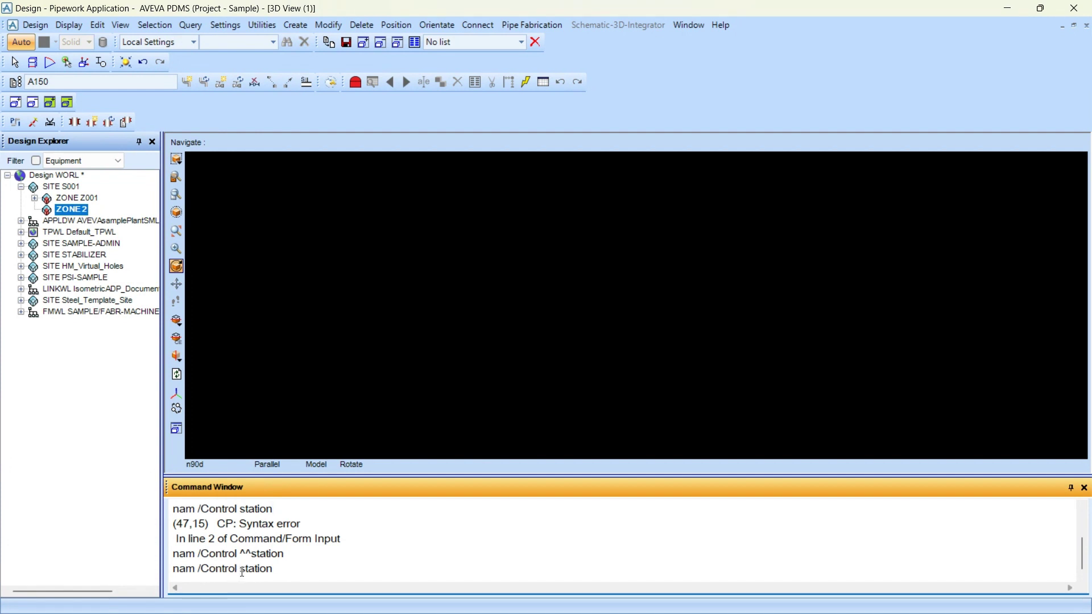
click(243, 572)
key(BackSpace)
key(Return)
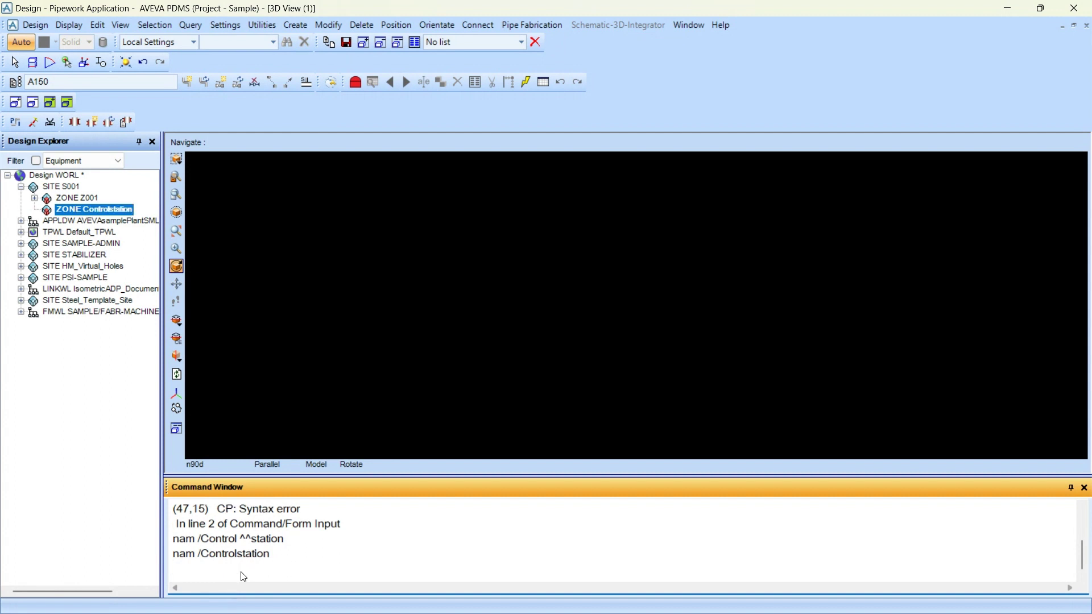
right_click(274, 558)
click(297, 548)
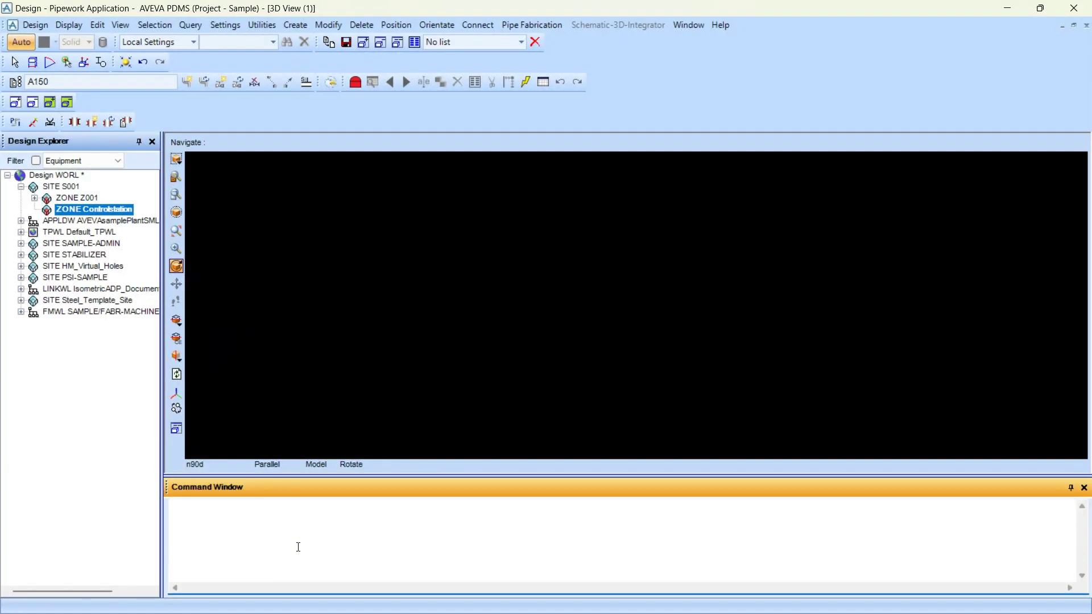
Step: Start a new pipe in the Controlstation zone and name it /P-150-A3B-1500-01
click(305, 27)
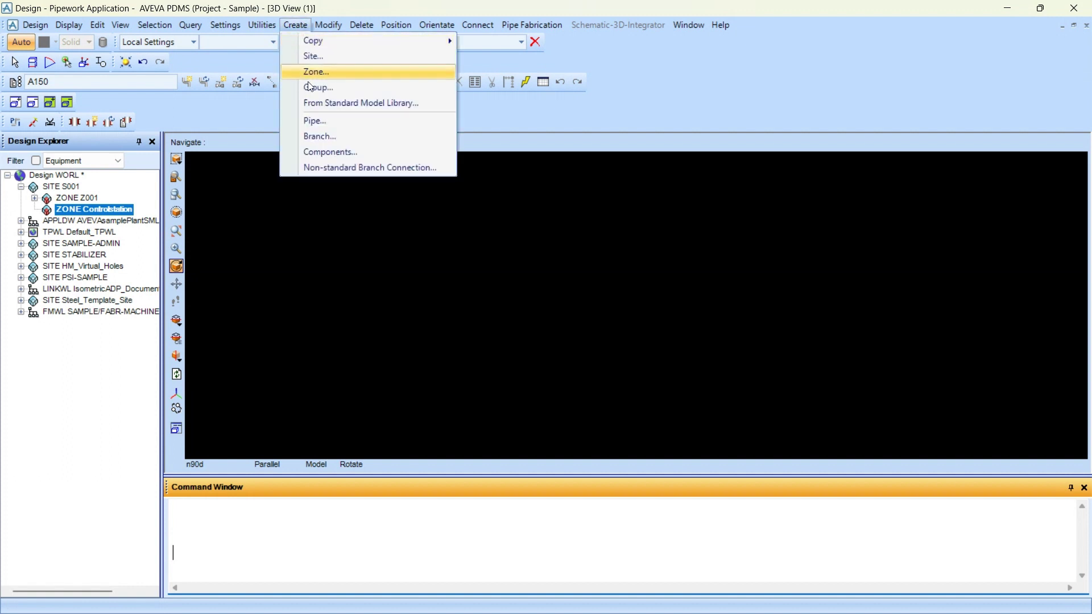
click(311, 125)
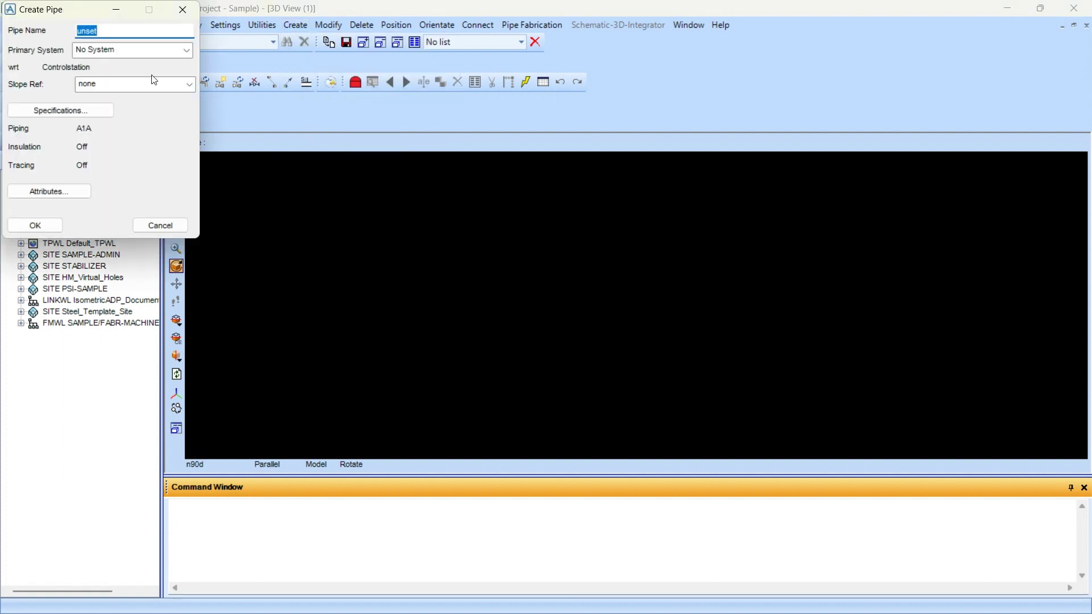
drag(70, 9, 449, 134)
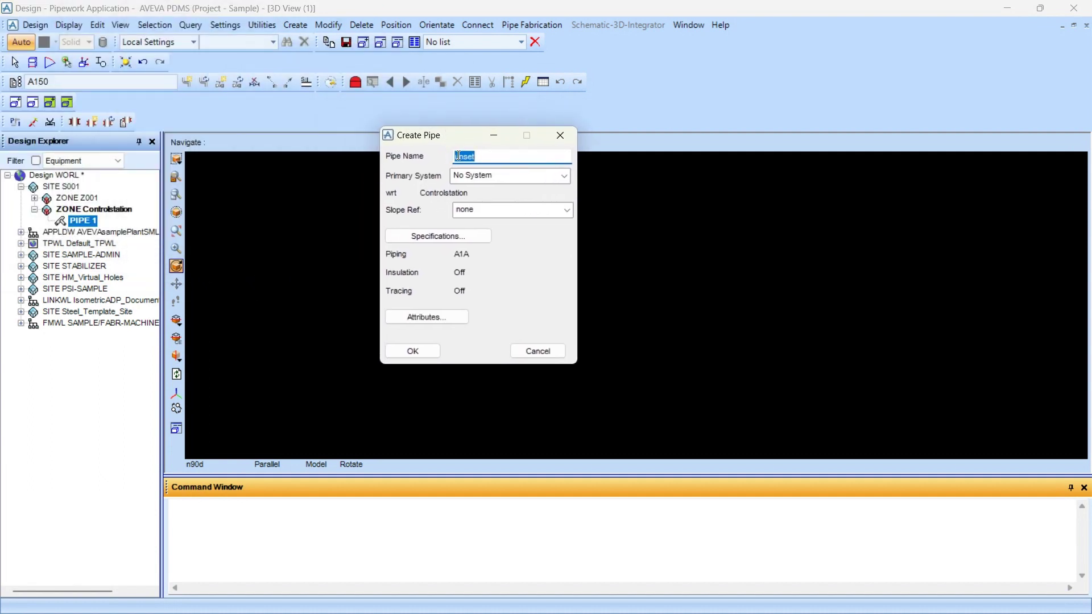
text(/)
text(-150-a3b)
key(BackSpace)
key(BackSpace)
key(BackSpace)
text(A3B-1500-01)
Step: Assign the A3B piping specification to the new pipe and create it
click(456, 237)
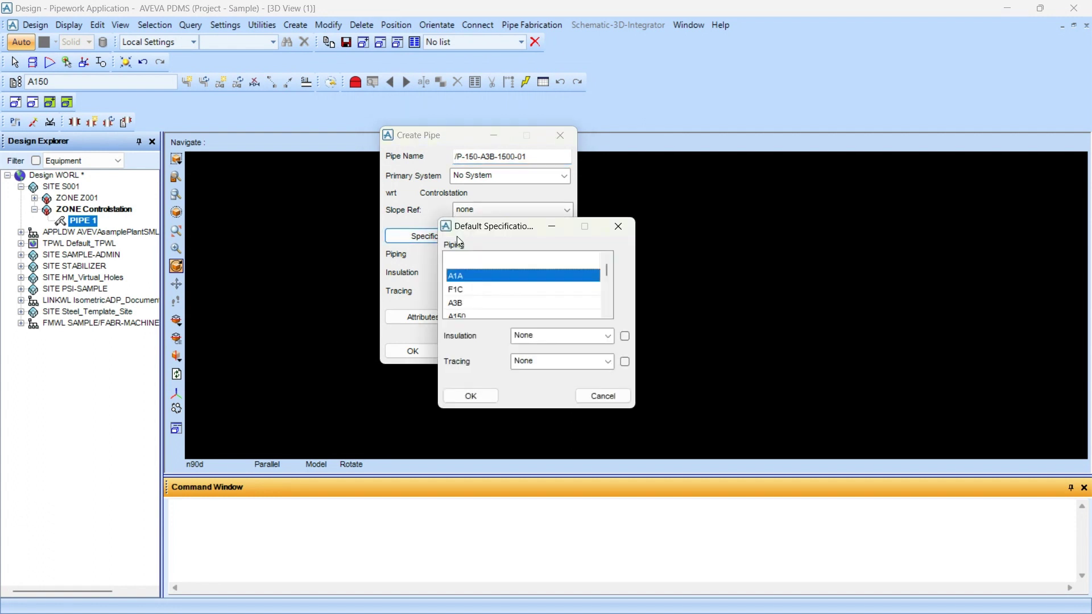
click(476, 303)
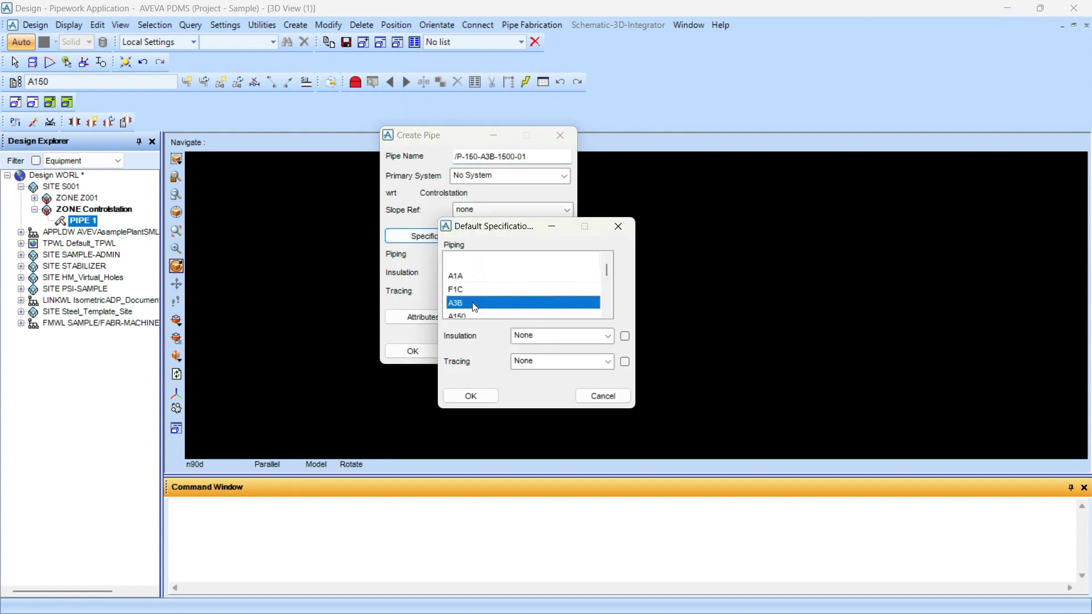
click(468, 396)
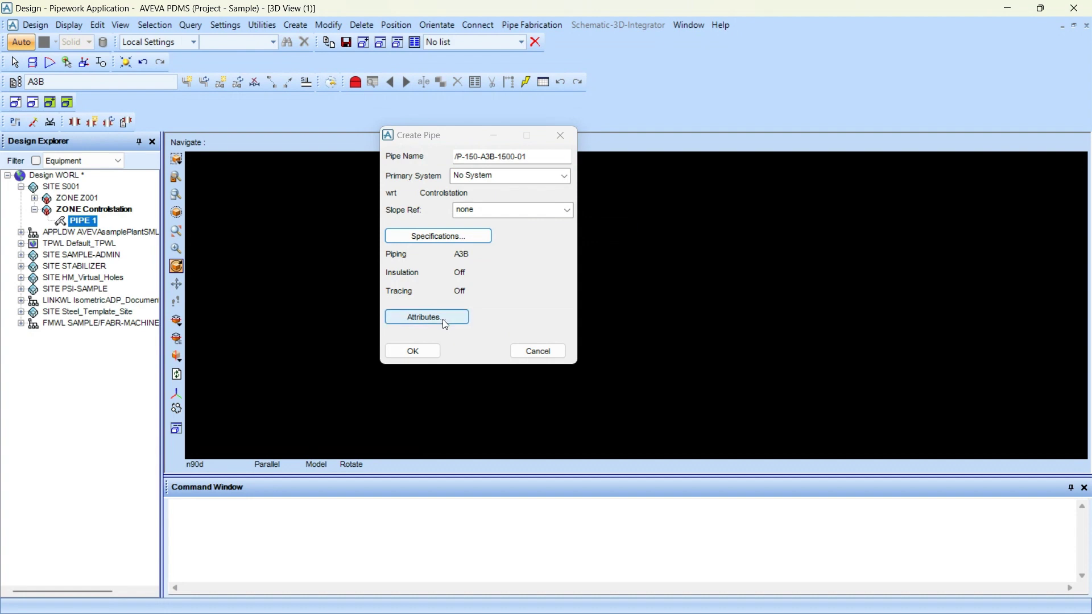
click(422, 358)
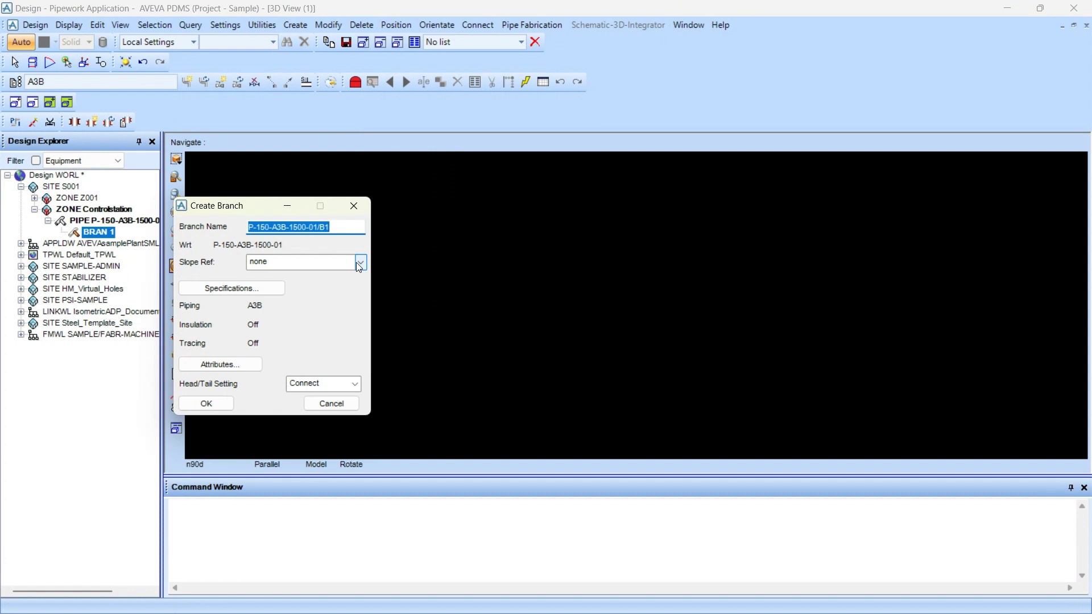
Step: Create branch P-150-A3B-1500-01/B1 with the A3B specification, no slope reference and an Explicit head/tail setting
click(359, 265)
click(356, 262)
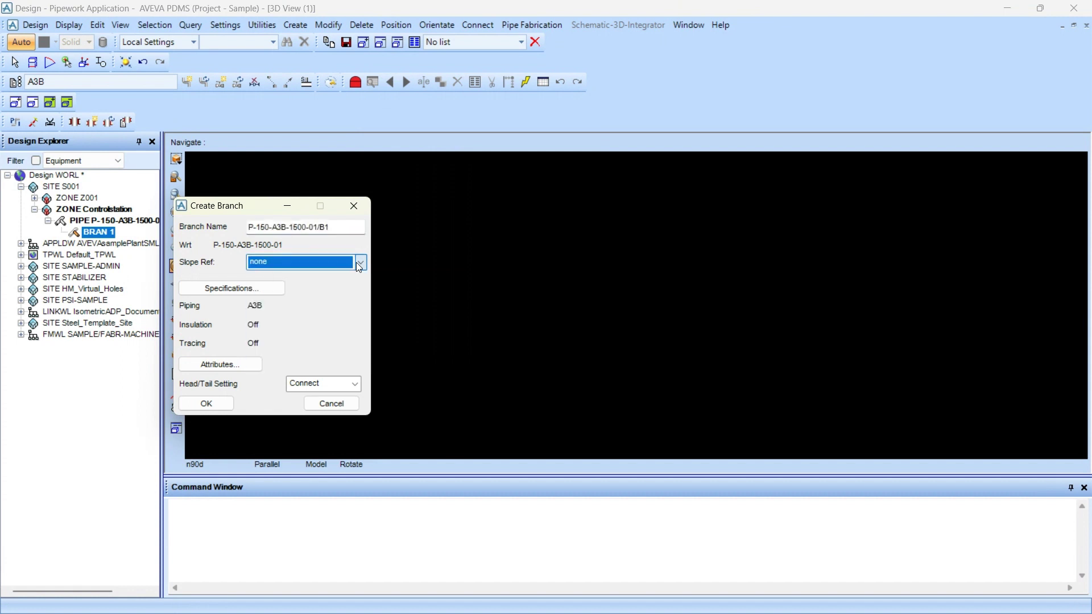
click(260, 289)
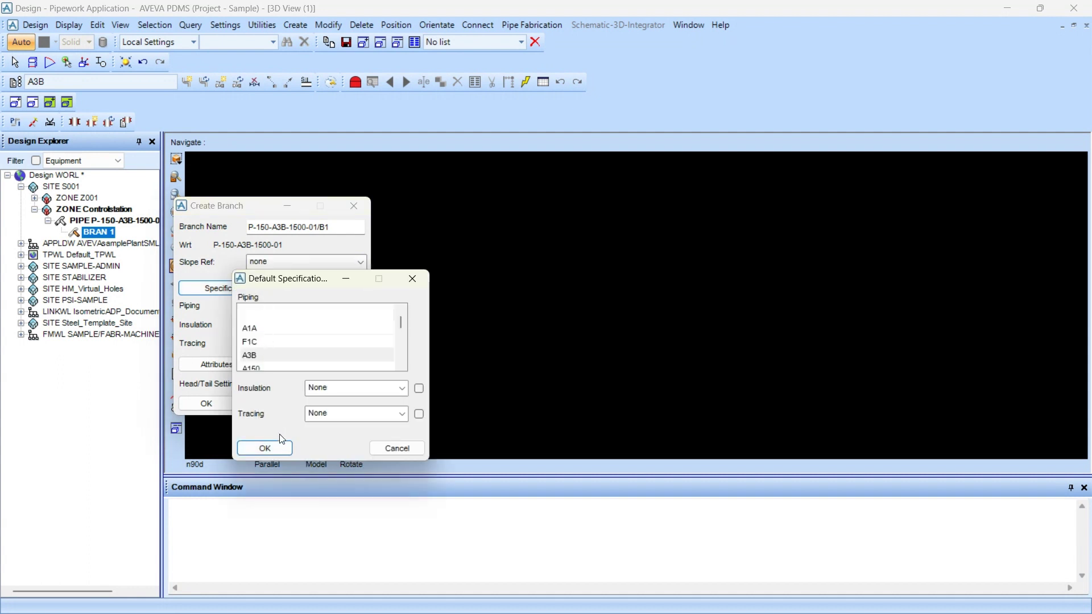
click(262, 449)
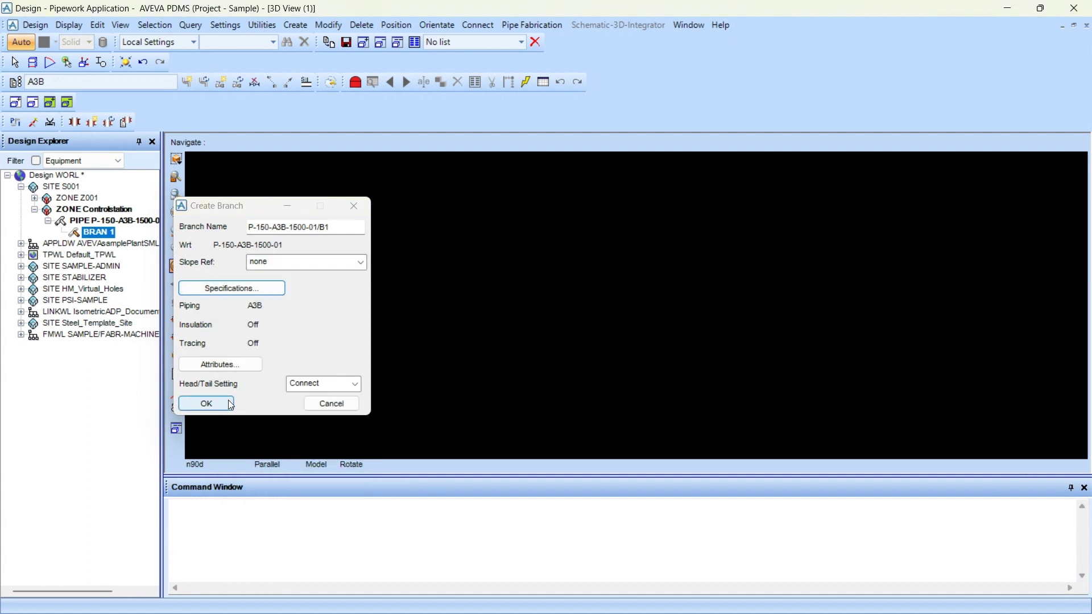
click(355, 385)
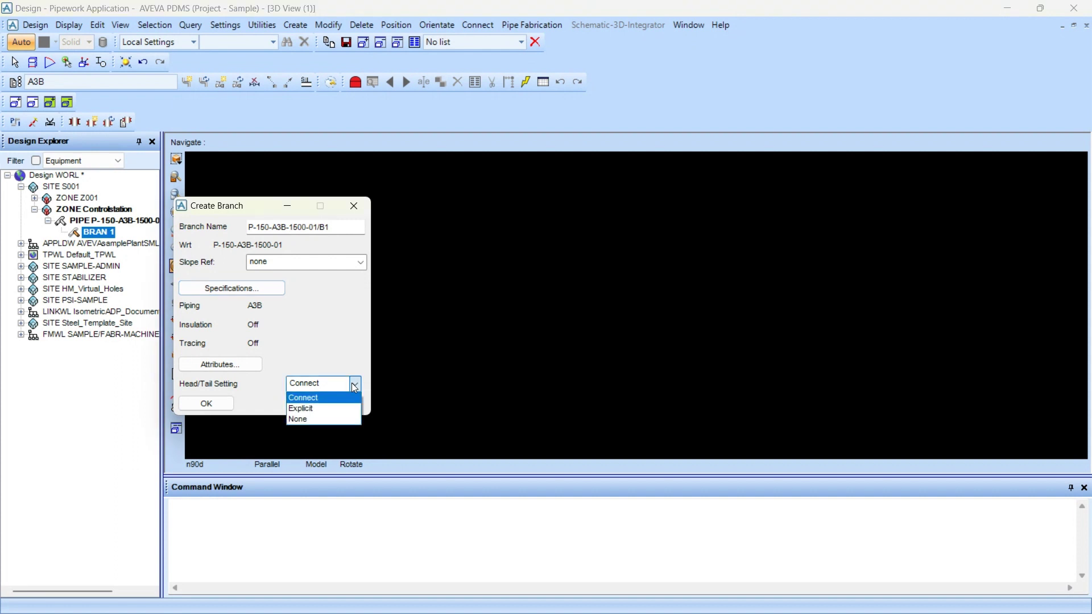
click(318, 410)
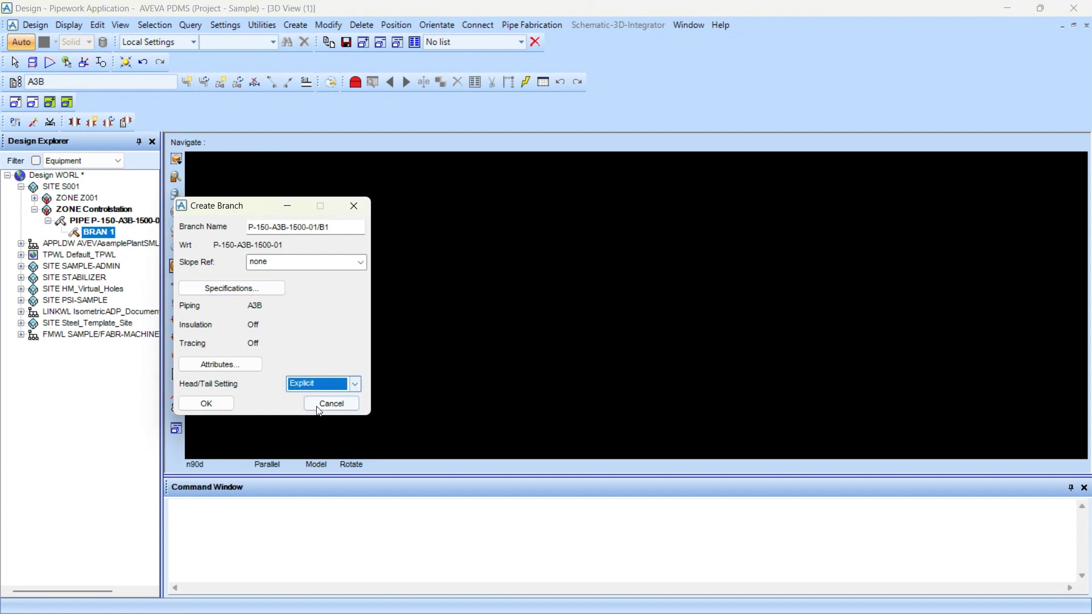
click(205, 404)
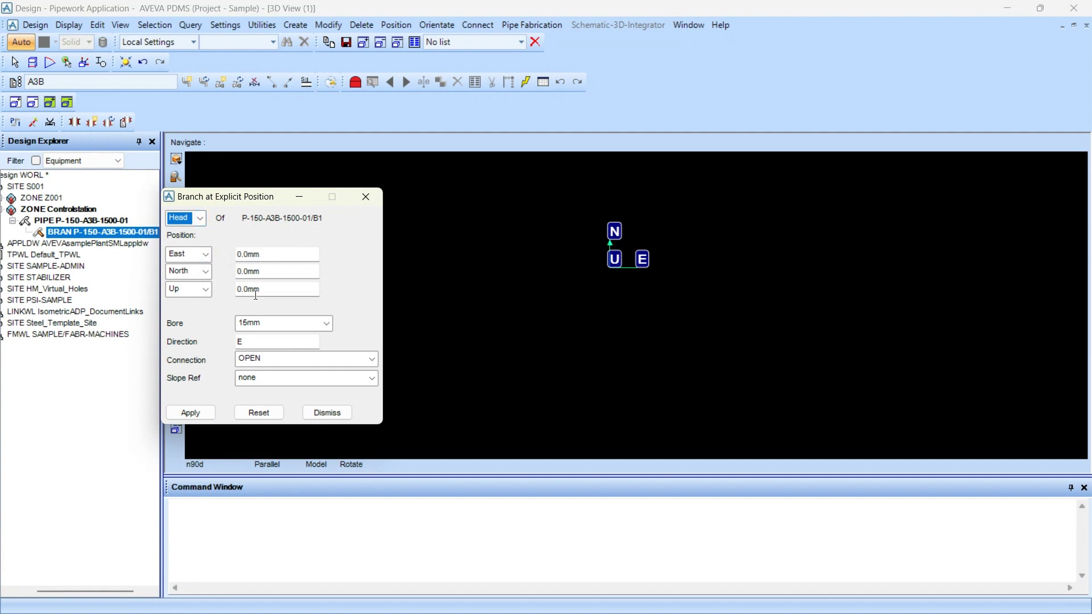
Step: Set the branch head bore to 150mm, apply the explicit head settings and close the form
click(326, 324)
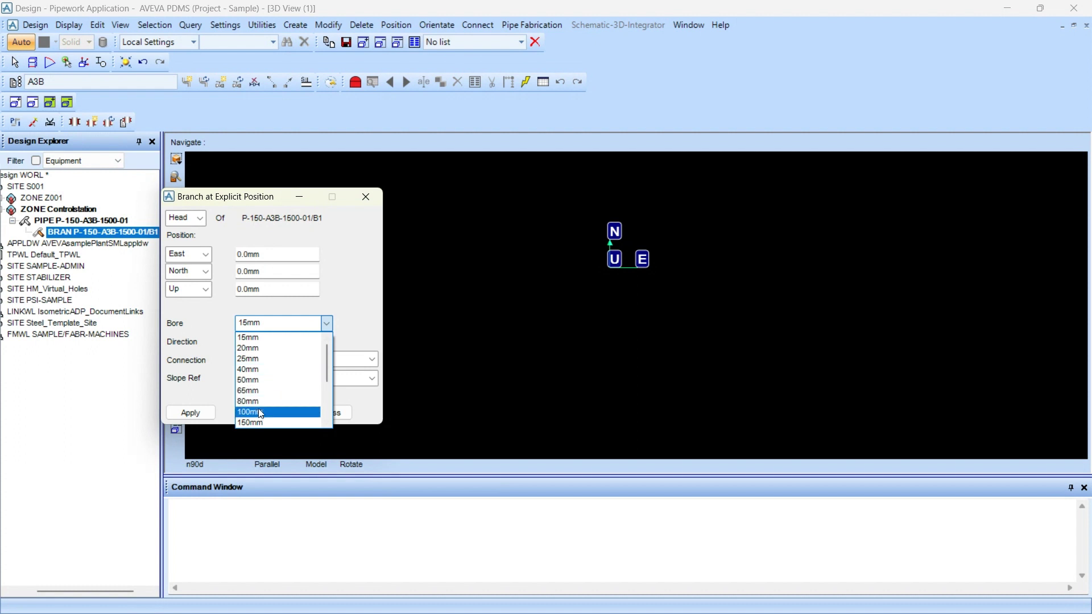
click(256, 423)
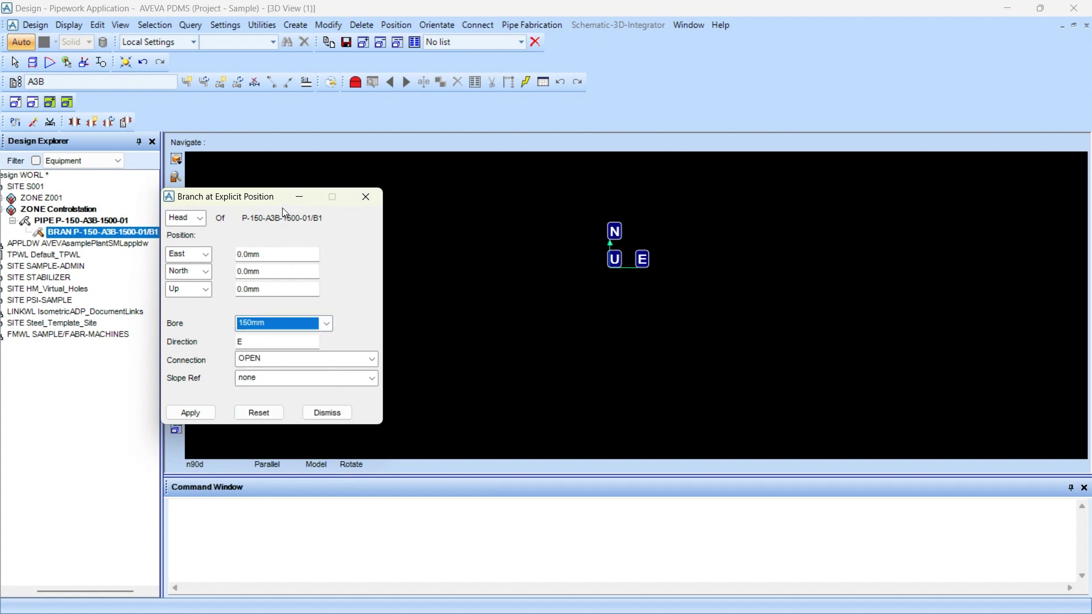
drag(263, 201, 375, 201)
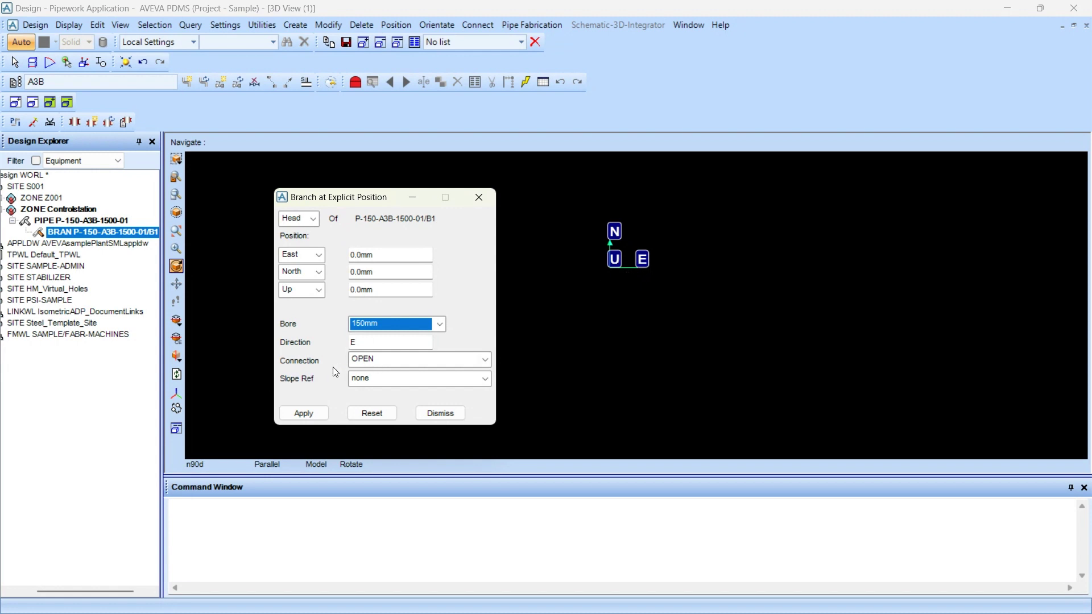
click(287, 413)
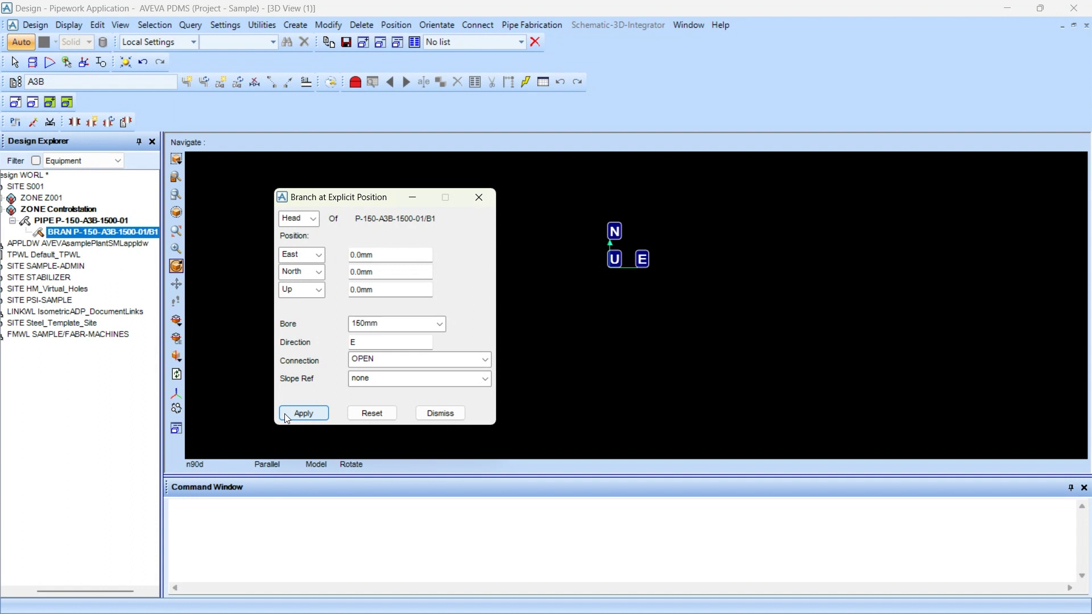
click(460, 415)
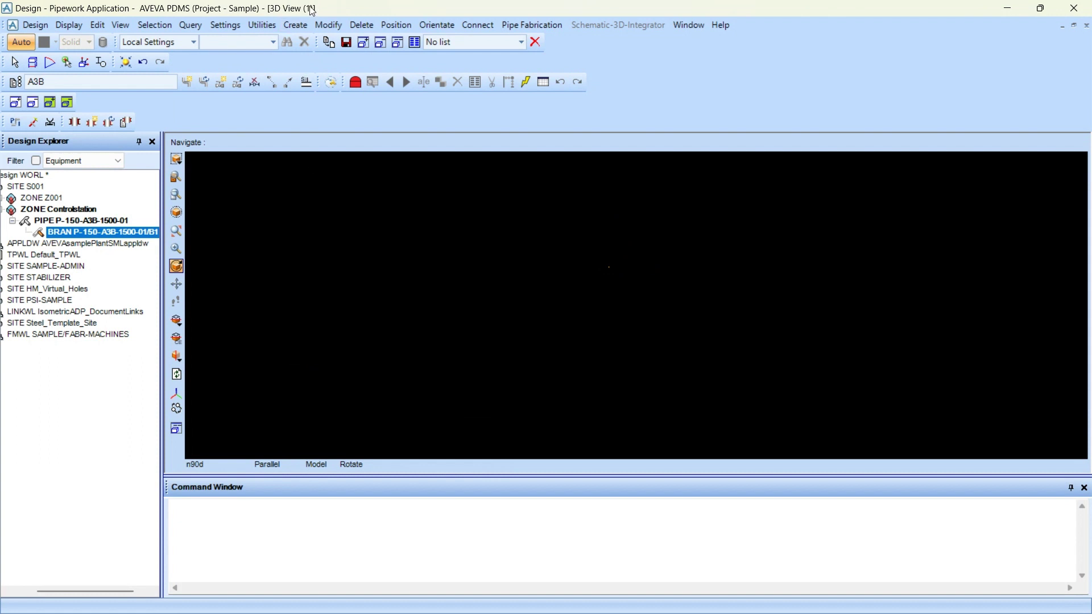
Step: Display the coordinate axes in the 3D view and zoom to the selected branch
click(300, 27)
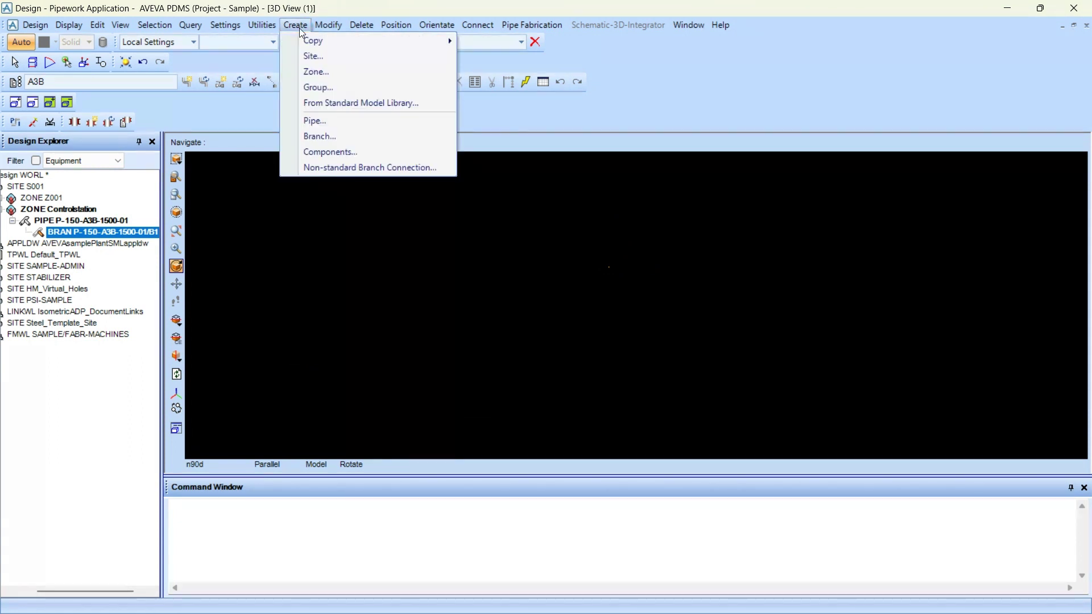
click(281, 277)
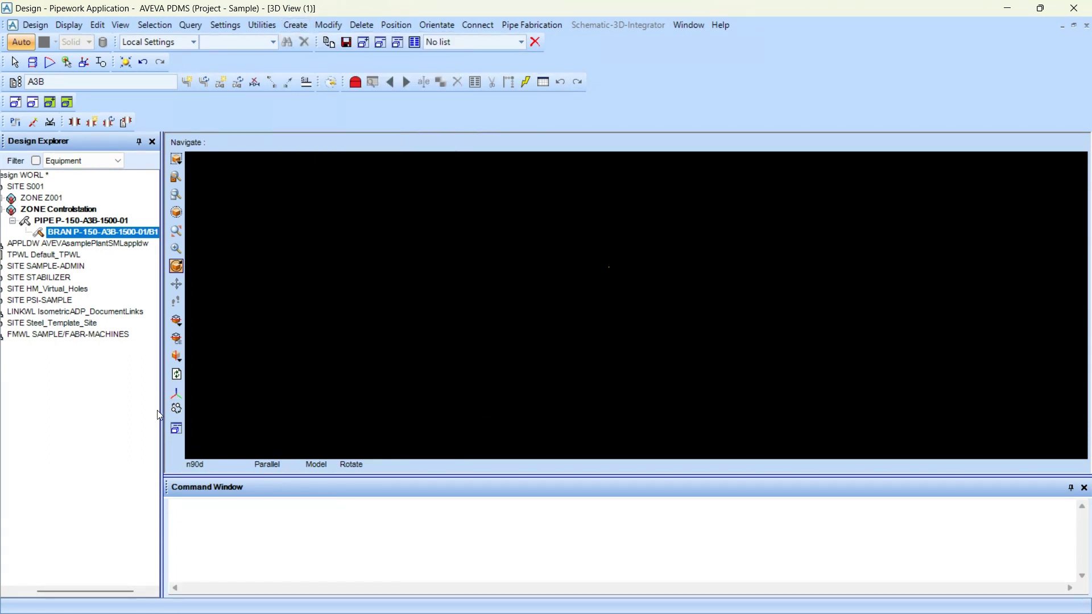
click(176, 399)
right_click(385, 328)
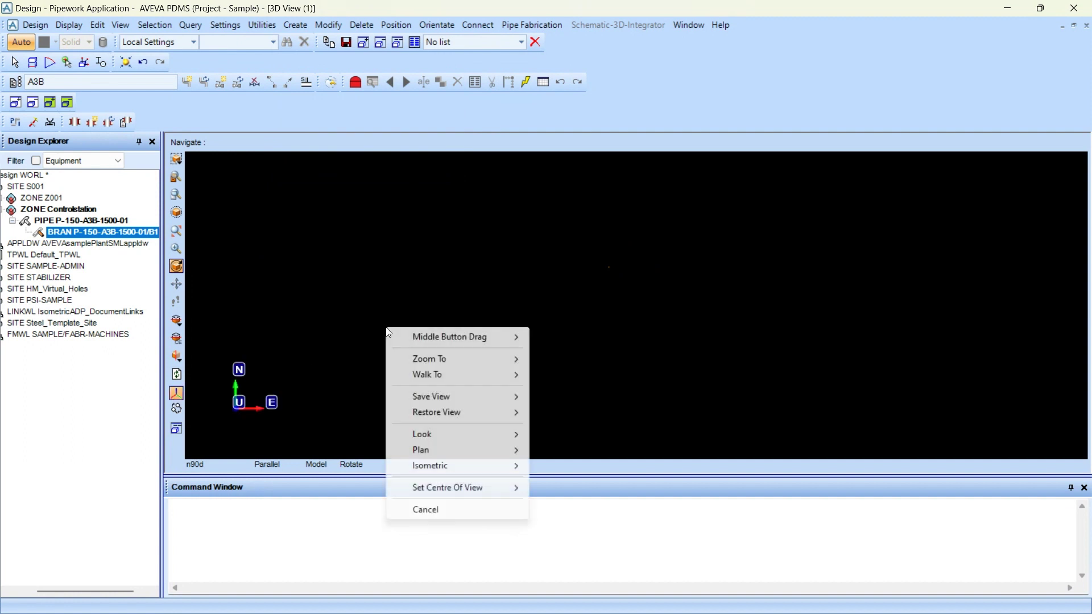
mouse_move(435, 359)
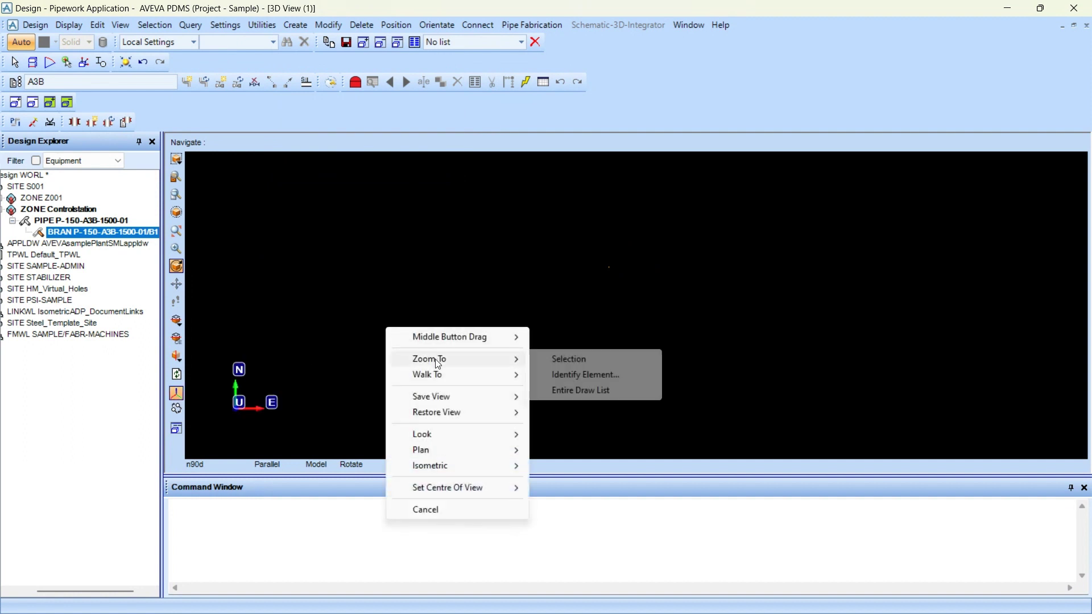
click(560, 359)
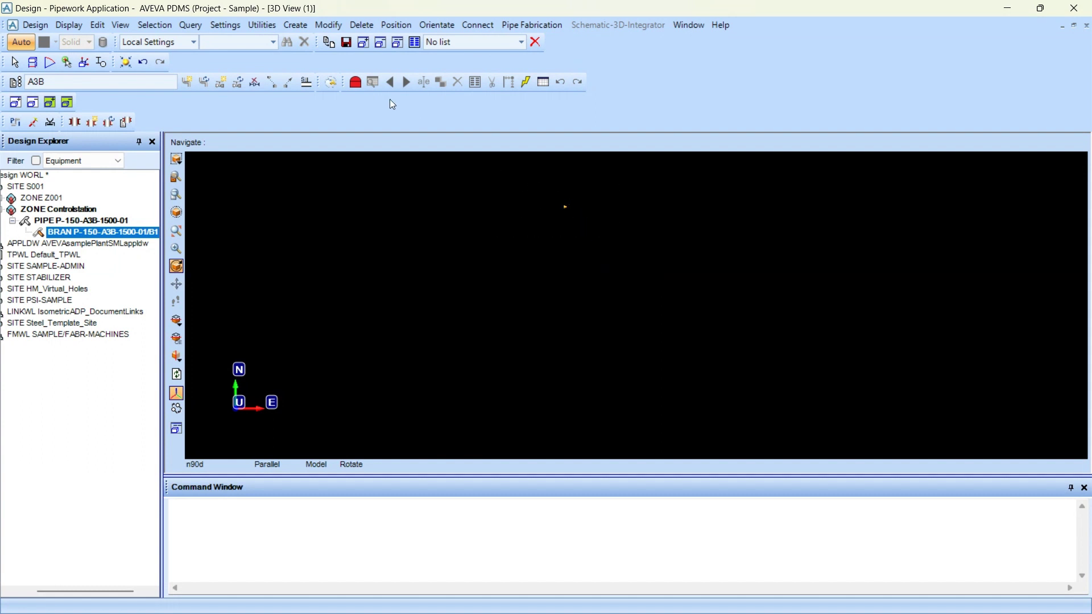
Step: Open the piping component creation form for the branch and enable Auto Conn
click(287, 30)
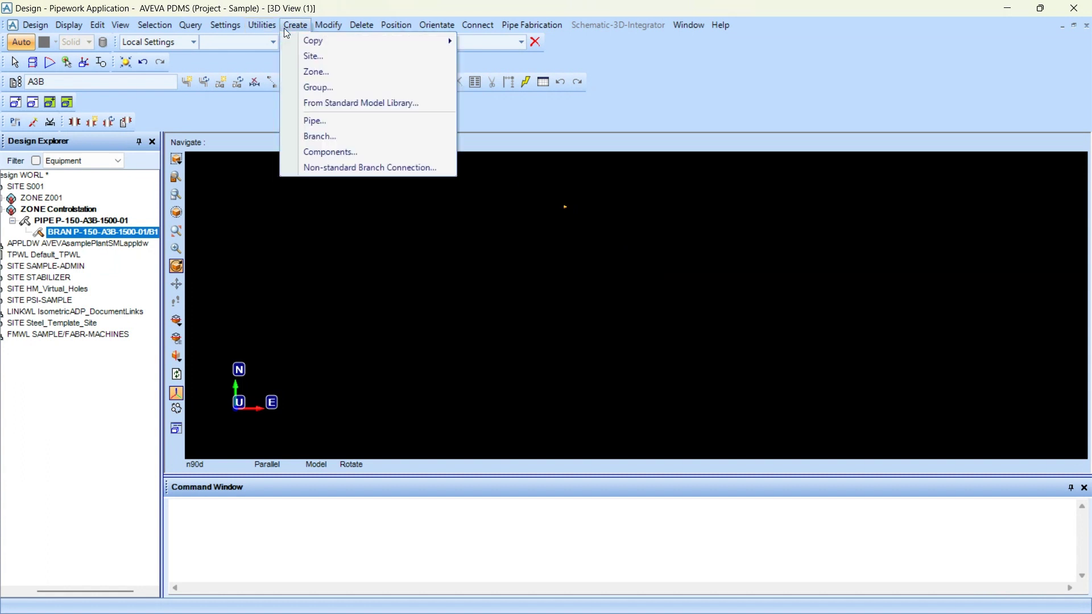
click(320, 152)
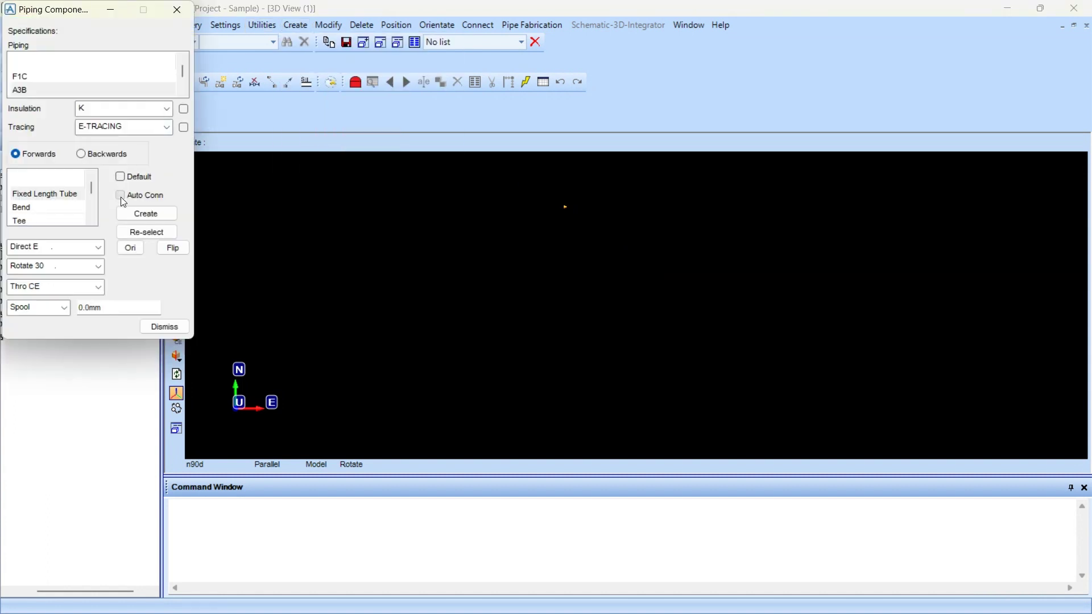
click(120, 195)
drag(71, 13, 716, 114)
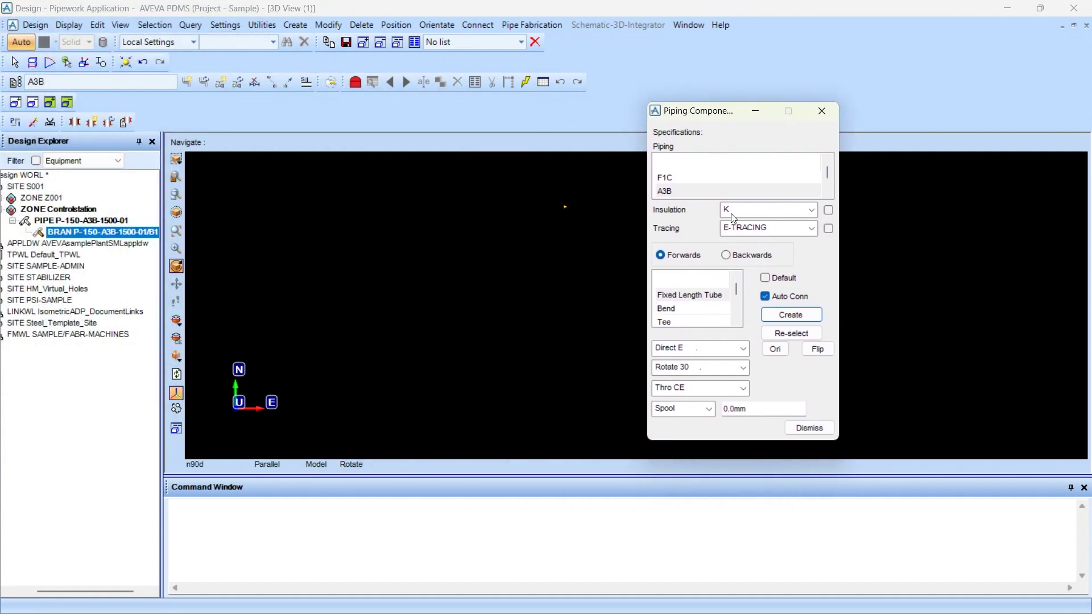
Step: Create a 90-degree EL90 elbow as the branch's first component and rotate it by 90 degrees
click(695, 322)
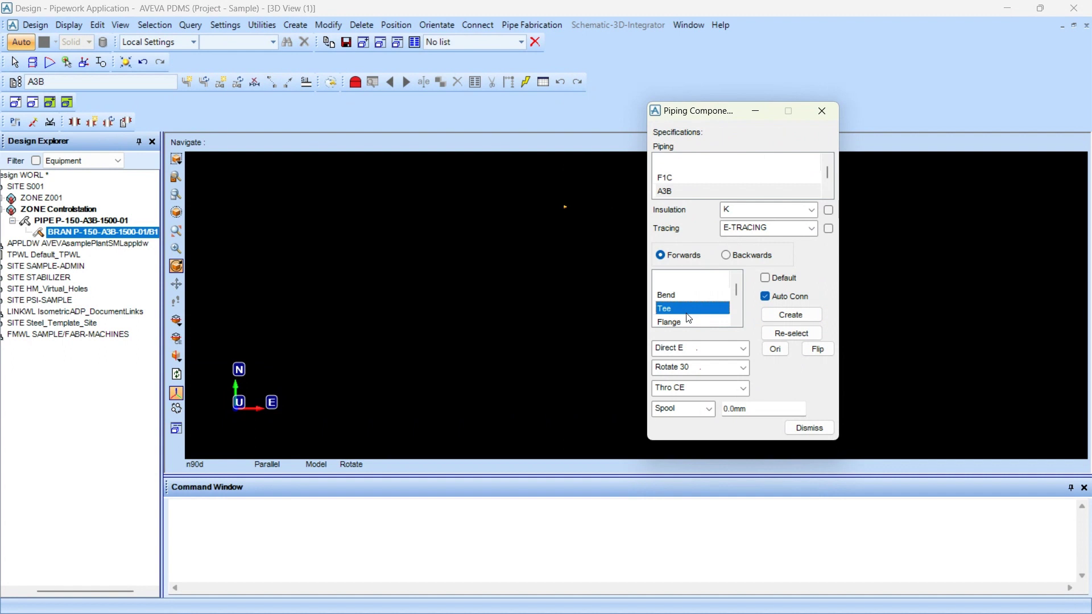
scroll(688, 317, down, 2)
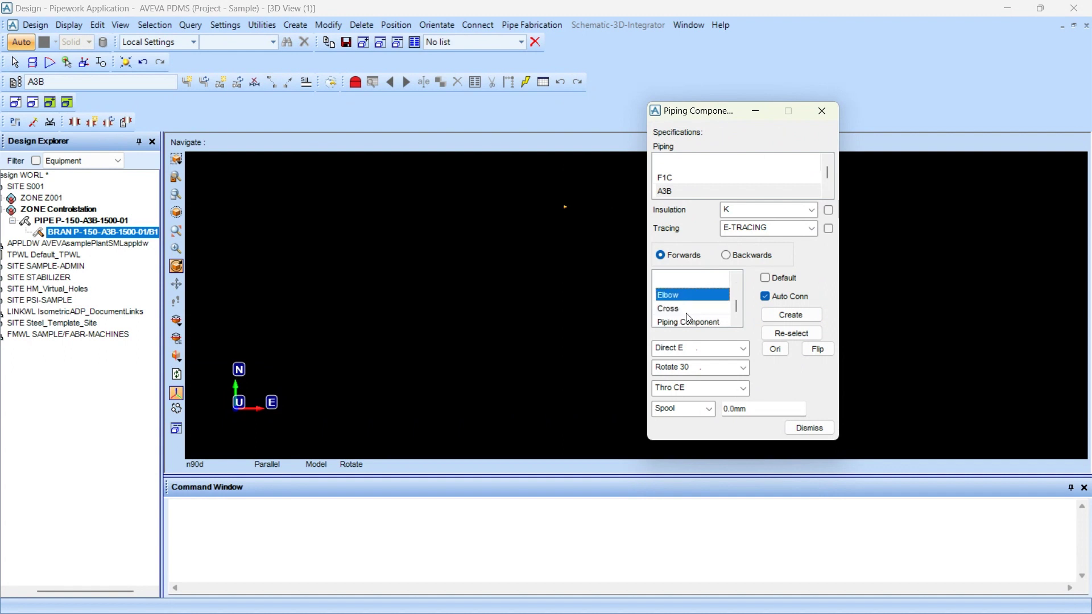
click(801, 320)
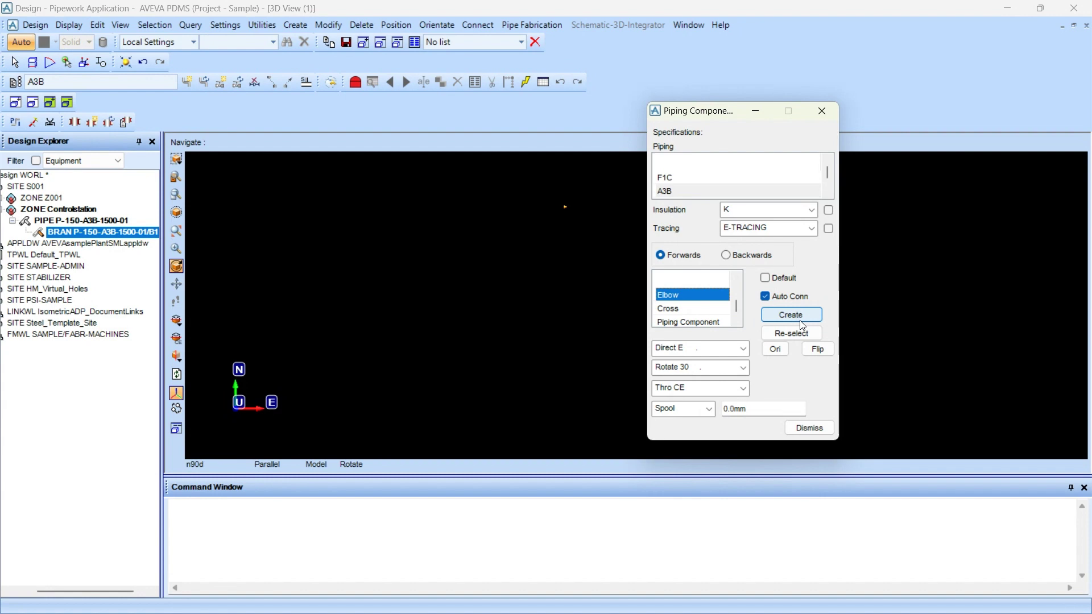
click(802, 323)
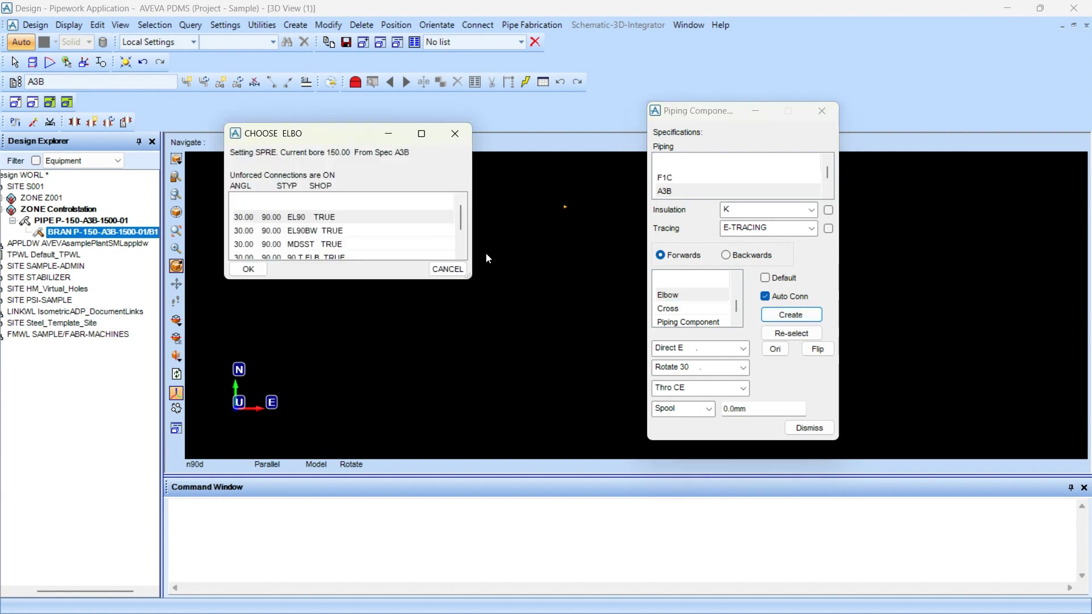
key(Return)
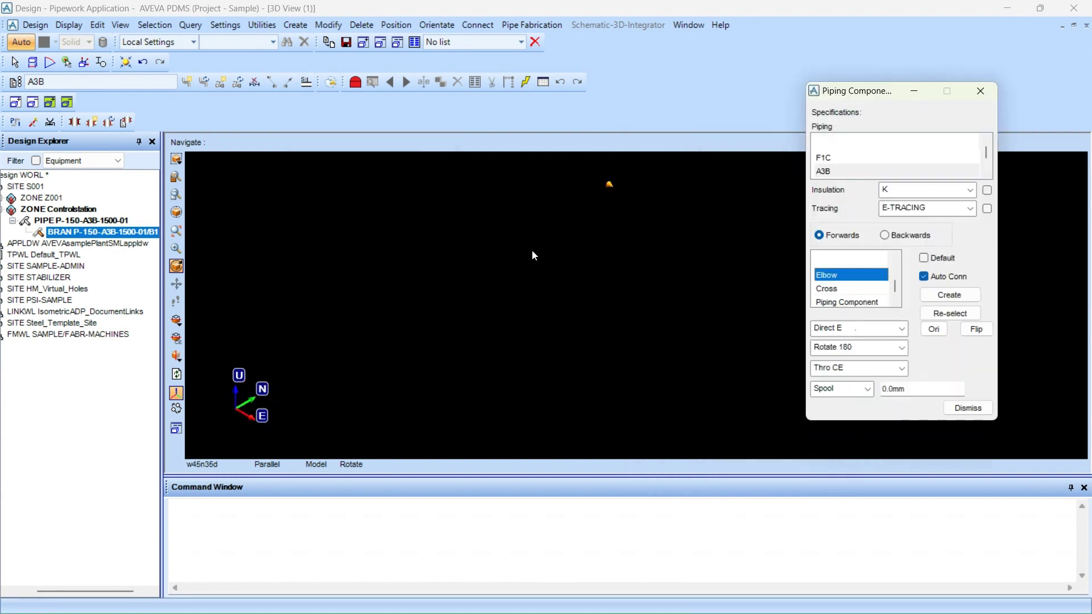
click(945, 298)
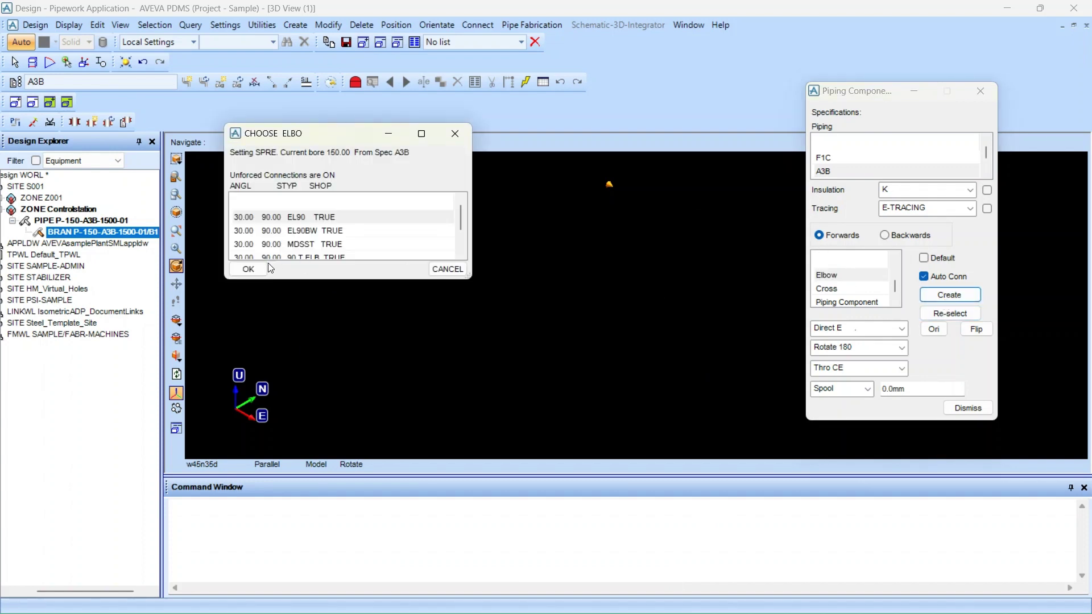
click(249, 269)
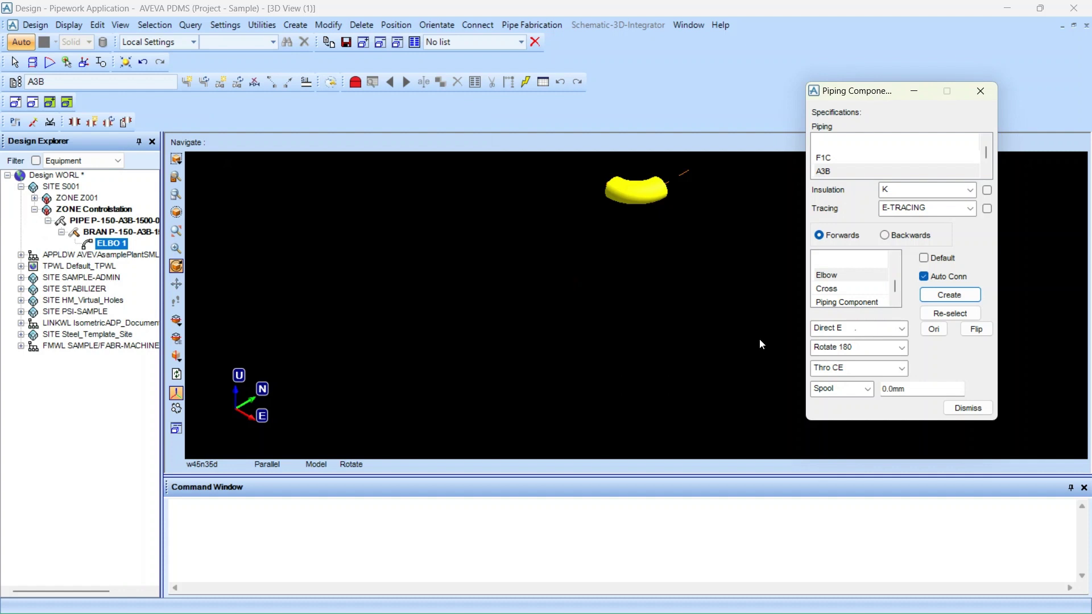
click(843, 348)
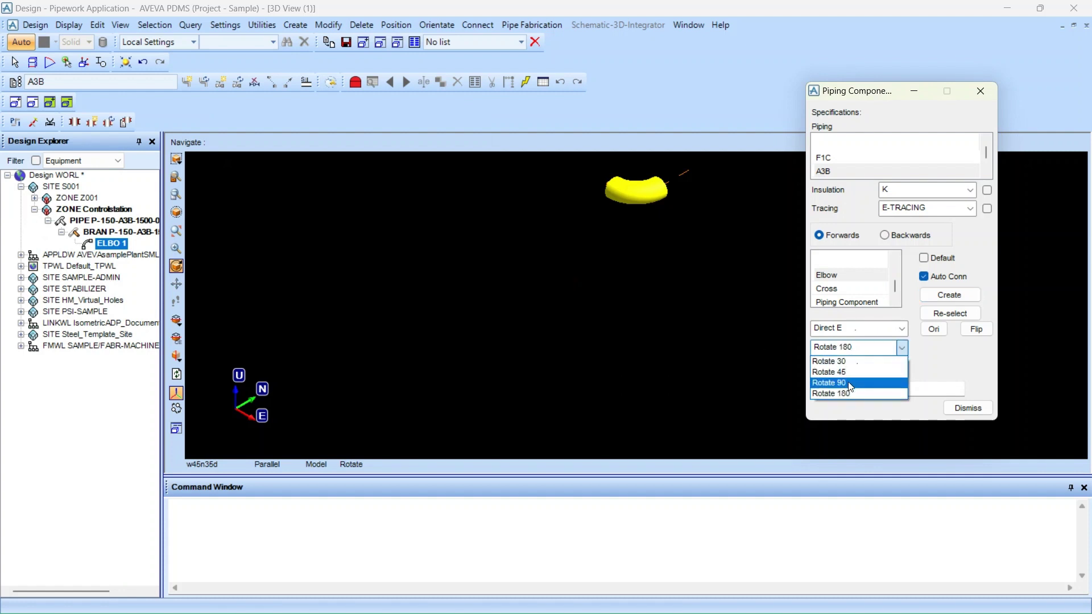
click(851, 387)
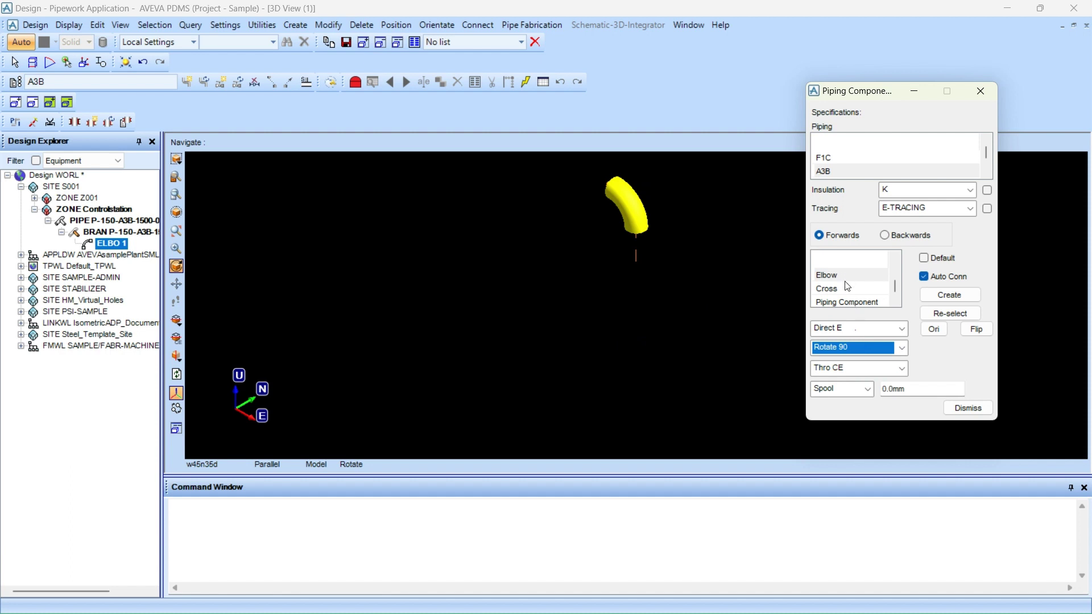
Step: Create a second EL90 elbow after the first and position it with a 1500 mm spool length
click(934, 295)
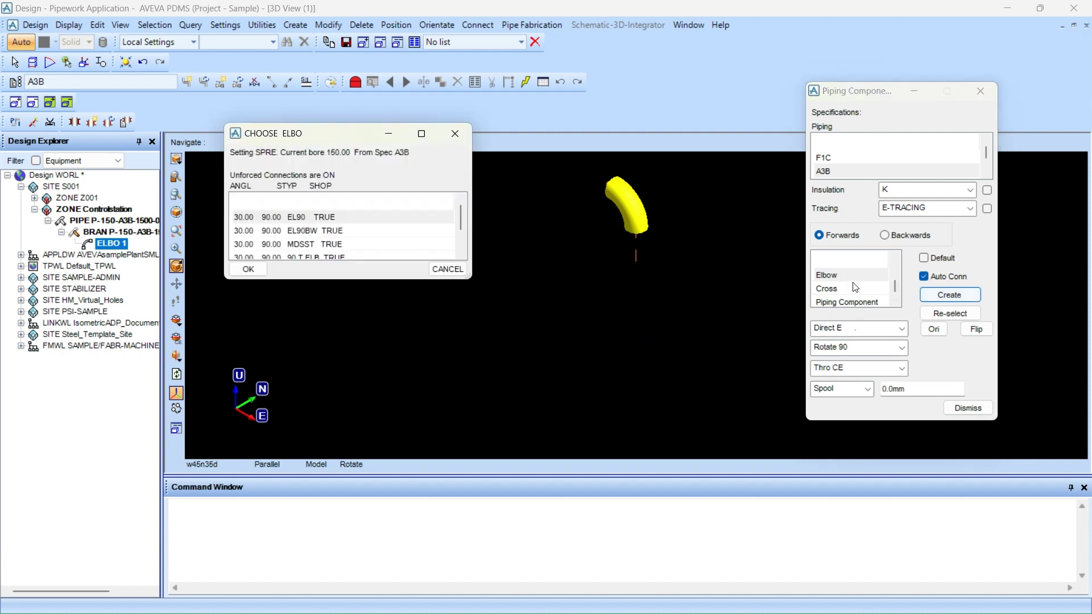
click(248, 271)
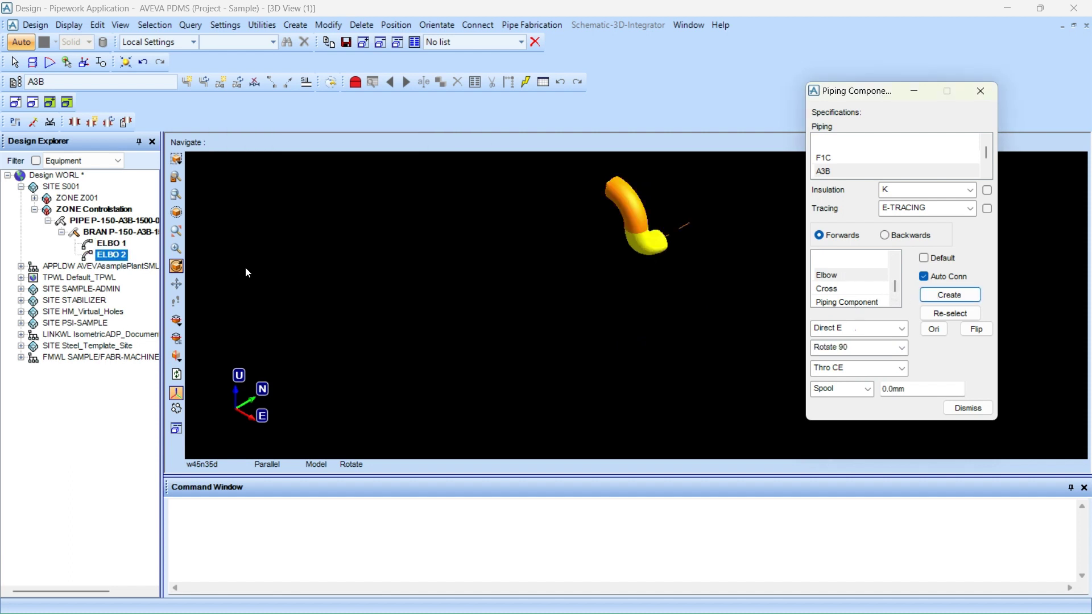
click(914, 390)
text(1500)
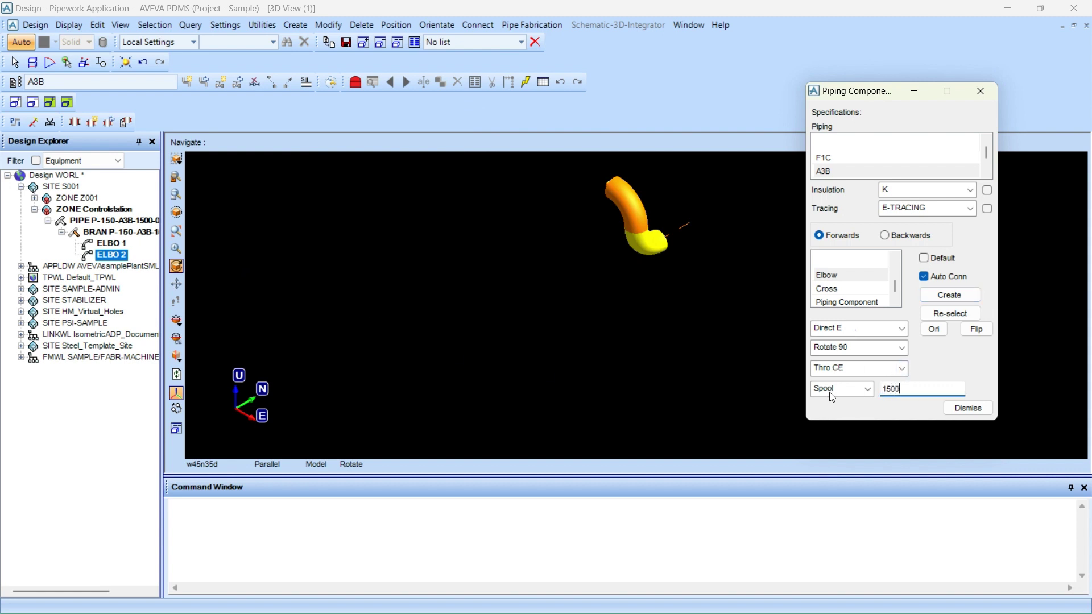
click(869, 390)
click(862, 403)
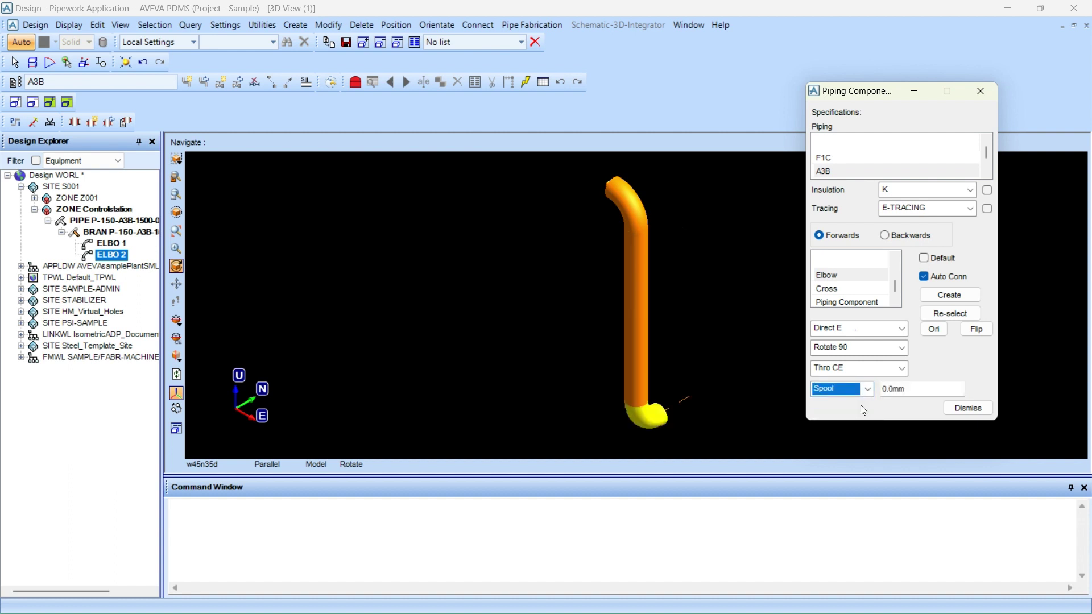
Step: Switch to the Edge browser, examine the component arrangement in the control station reference image, and return to the pipe model
mouse_move(508, 607)
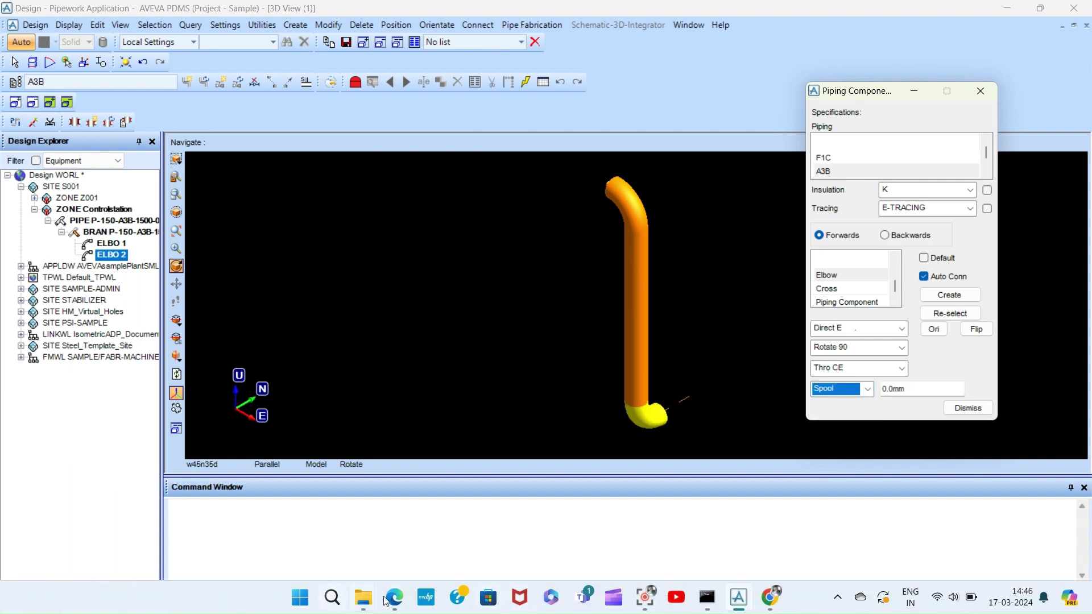
mouse_move(393, 600)
click(407, 512)
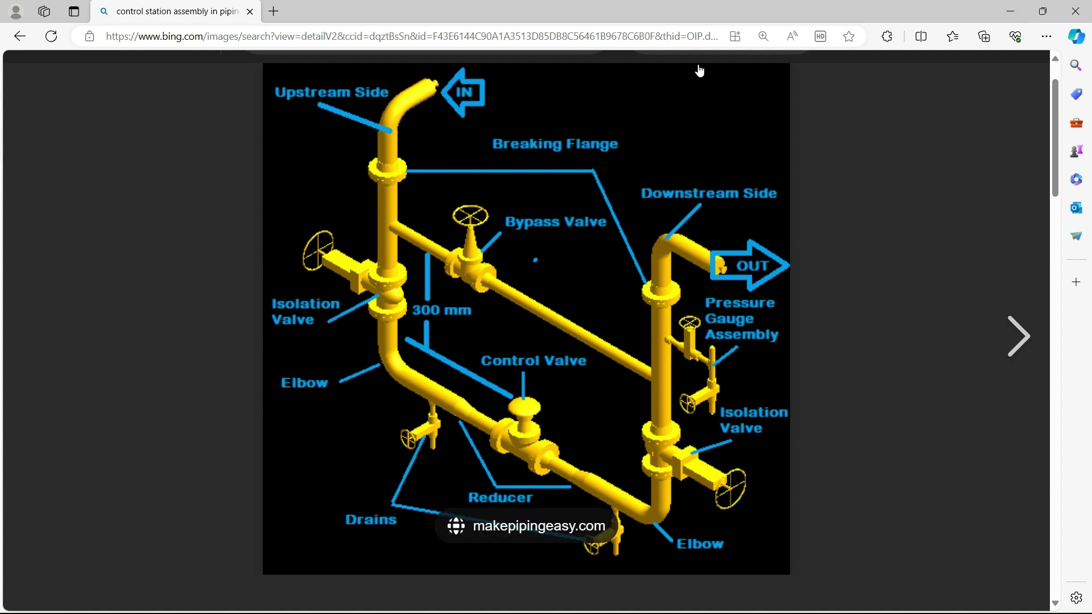
click(1018, 10)
Step: Select the upper elbow and make the Aid CE Arrow visible
click(643, 223)
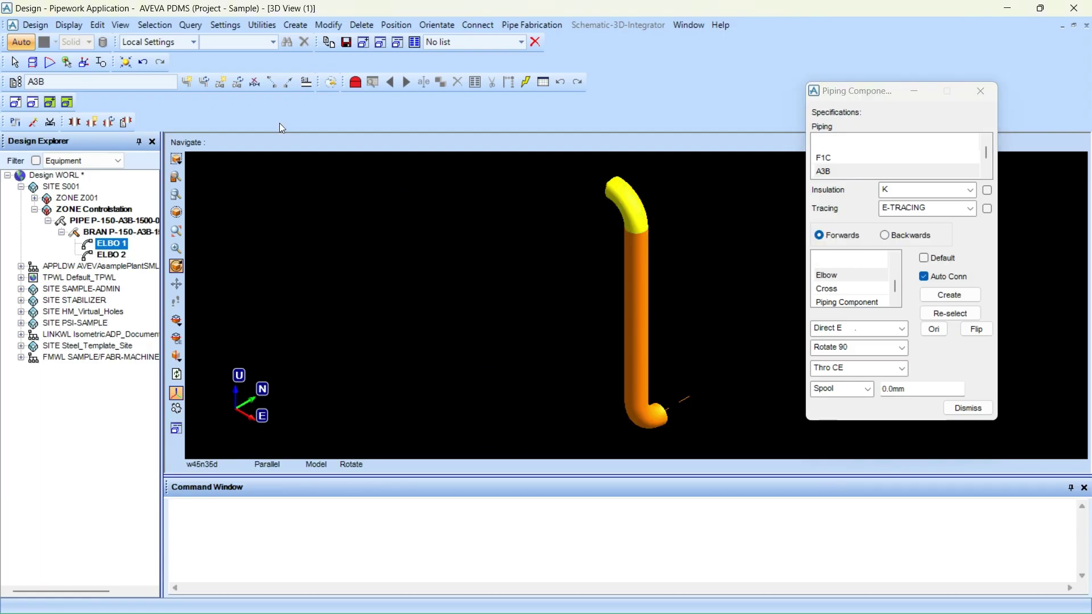
click(265, 25)
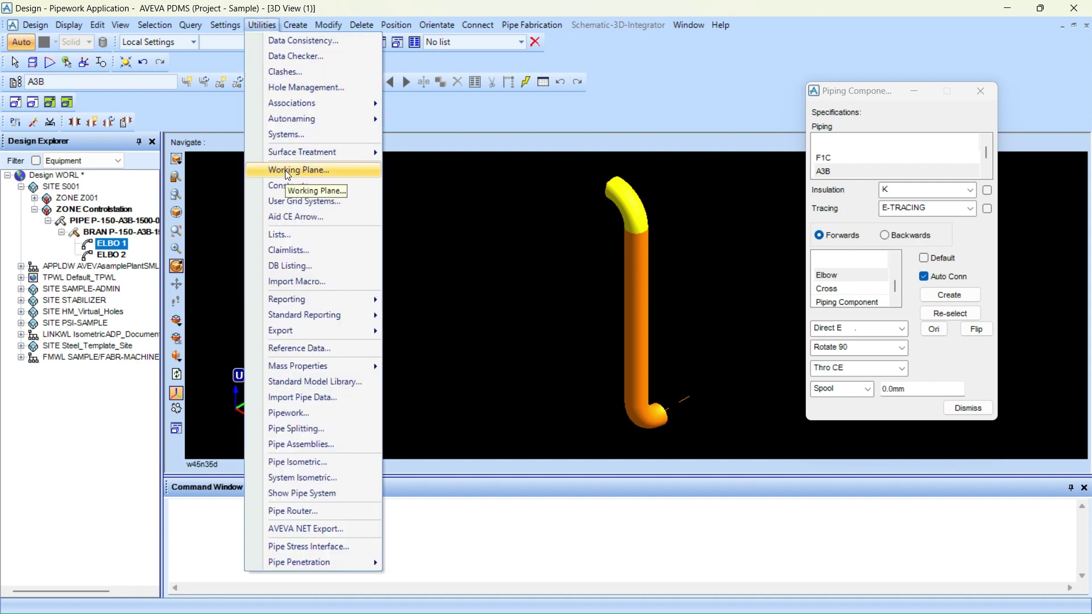
click(287, 217)
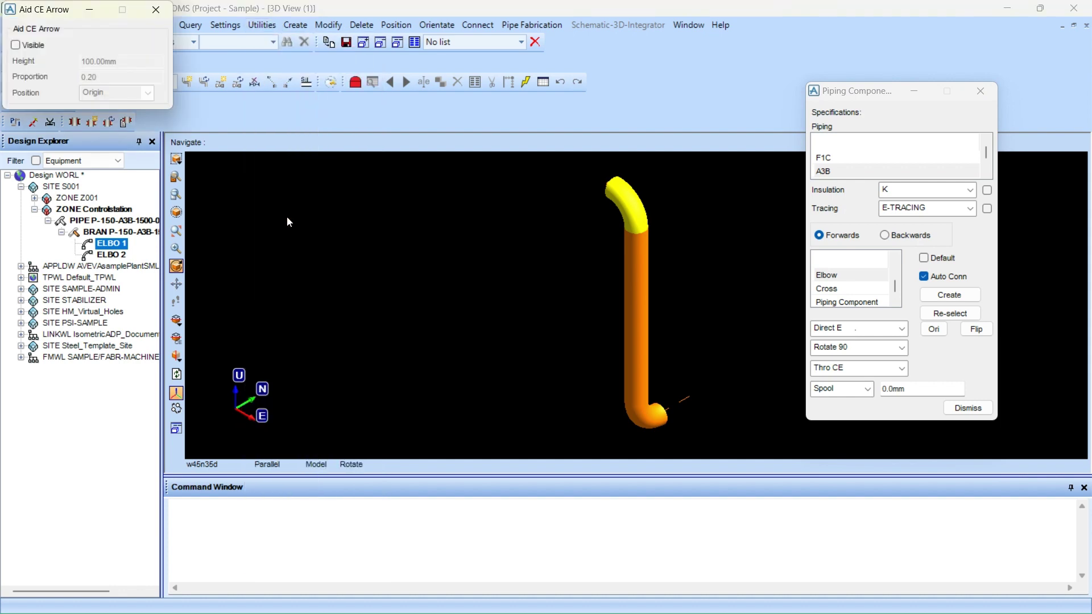
click(16, 45)
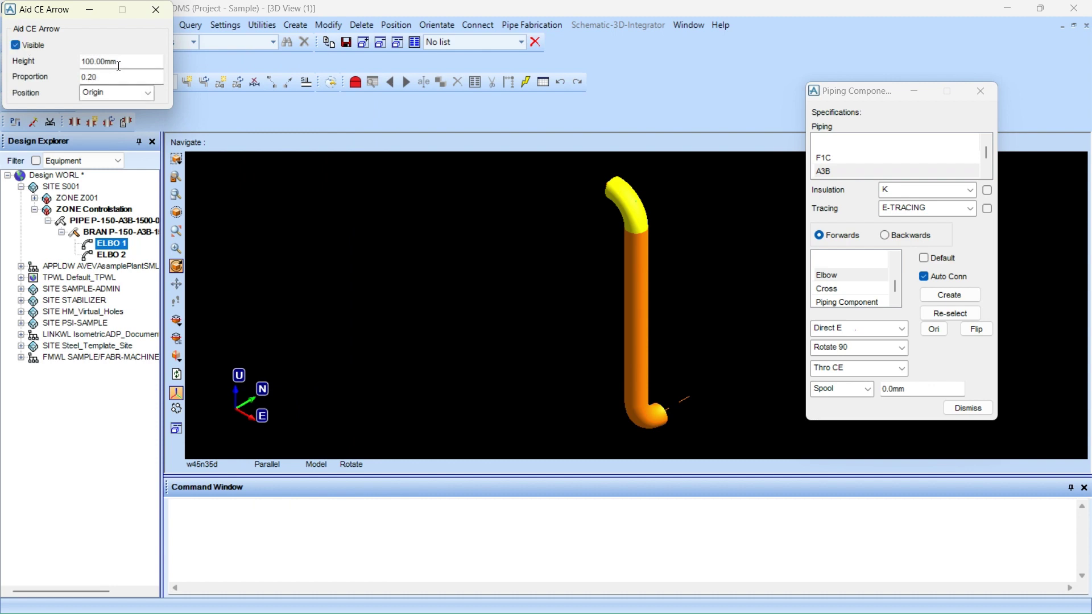
Step: Set the CE arrow's height to 500 mm, proportion to 0.50 and position to Leave, and close its form
double_click(125, 62)
text(500)
key(Tab)
text(0)
click(111, 93)
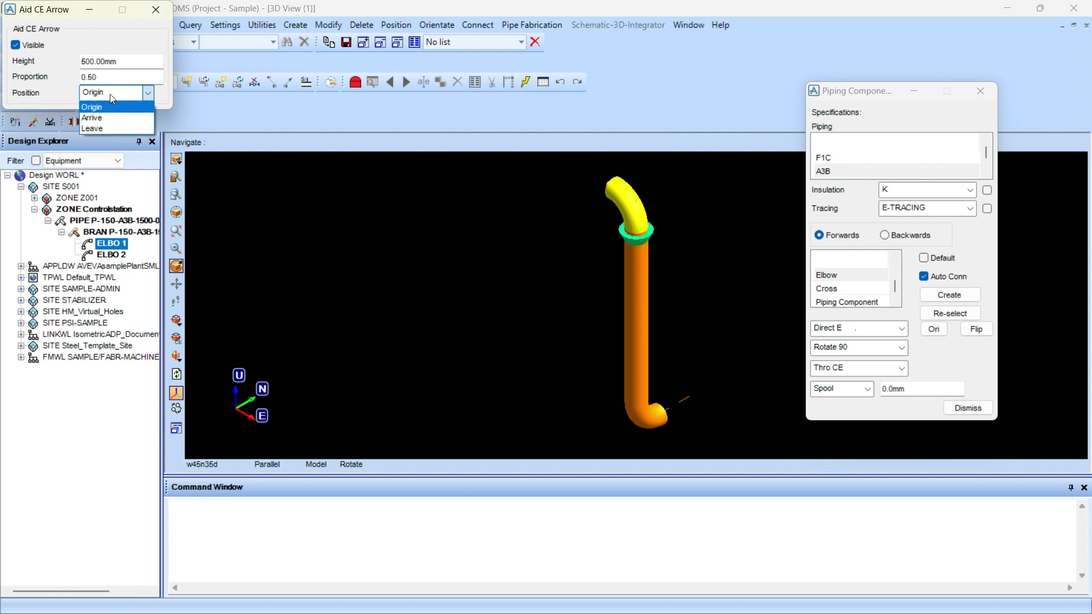
click(106, 126)
click(151, 15)
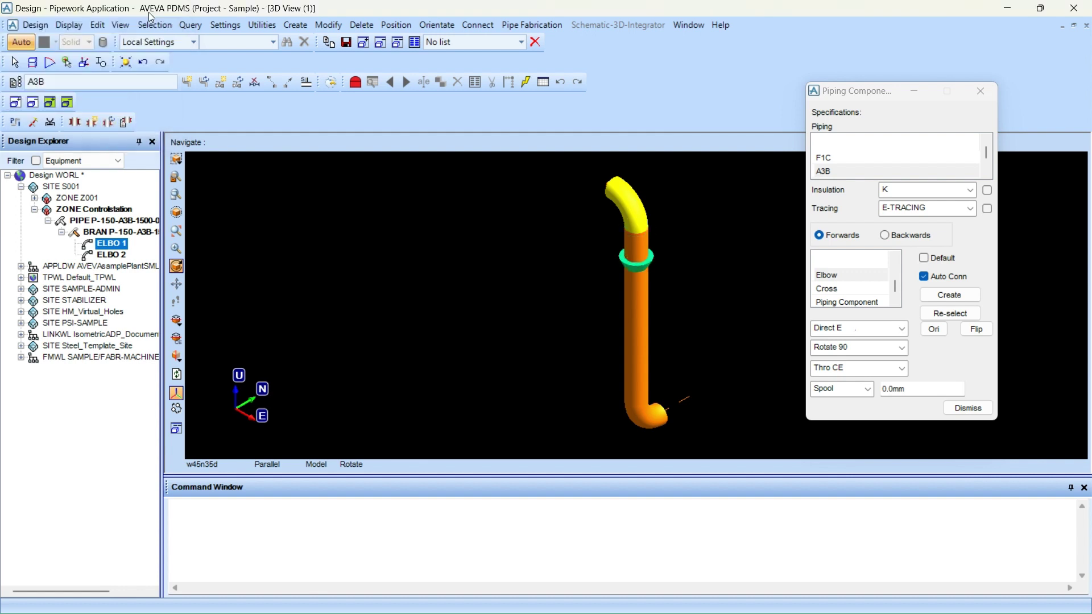
Step: Create a WN flange after the upper elbow from the A3B specification
click(843, 280)
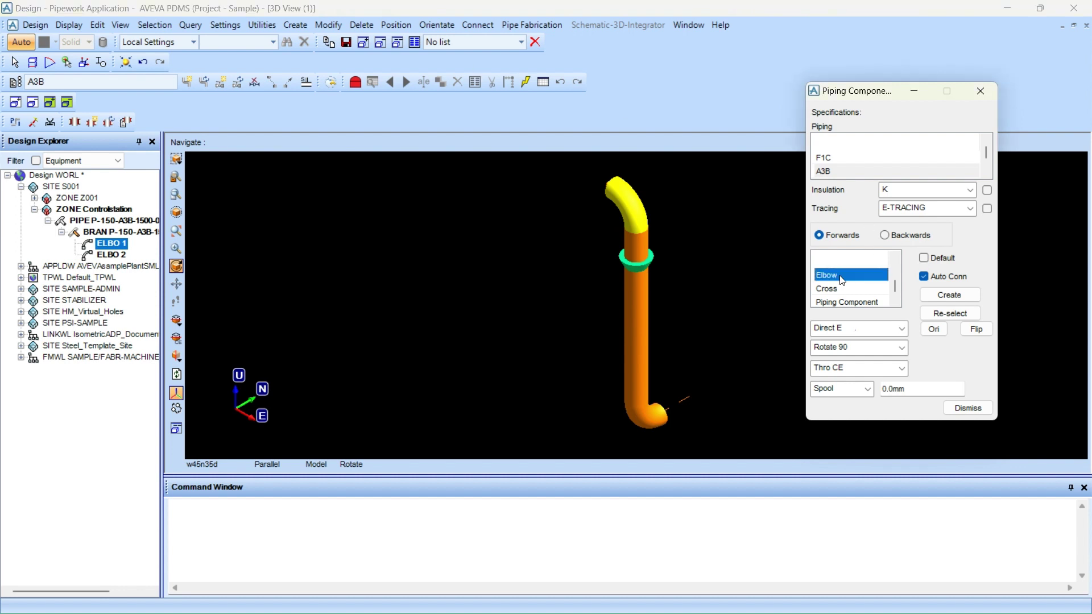
scroll(843, 281, up, 2)
click(843, 280)
click(934, 298)
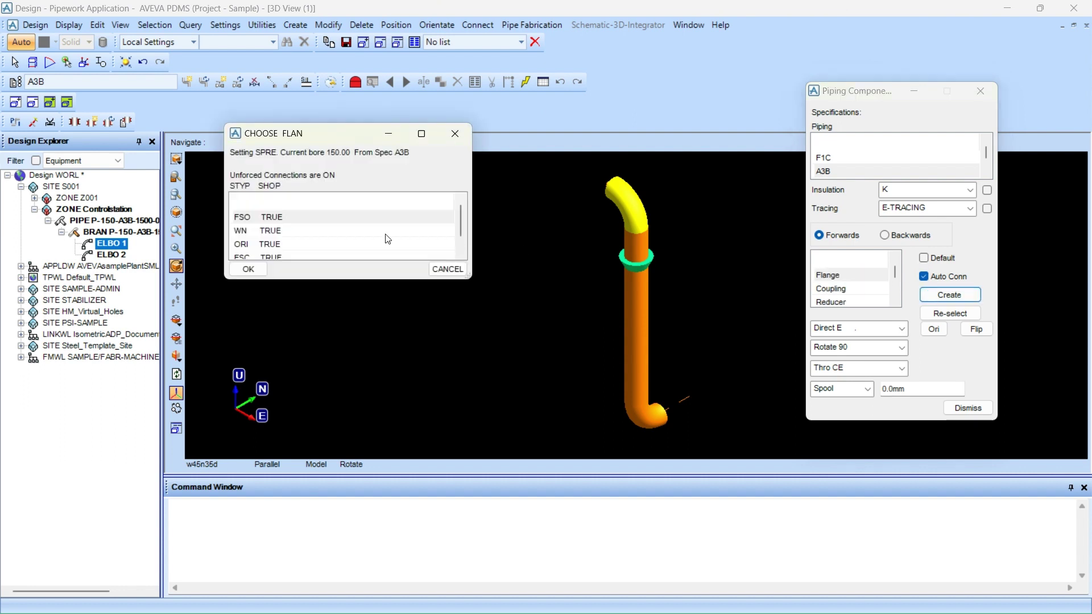
click(306, 230)
click(248, 270)
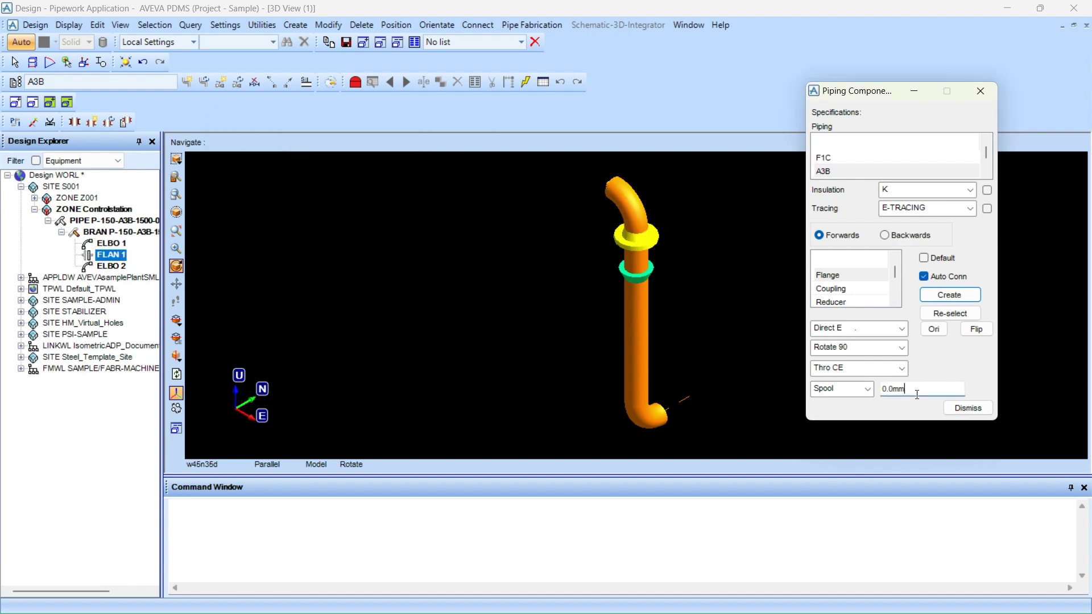
Step: Open the new flange's spool length for editing
double_click(894, 393)
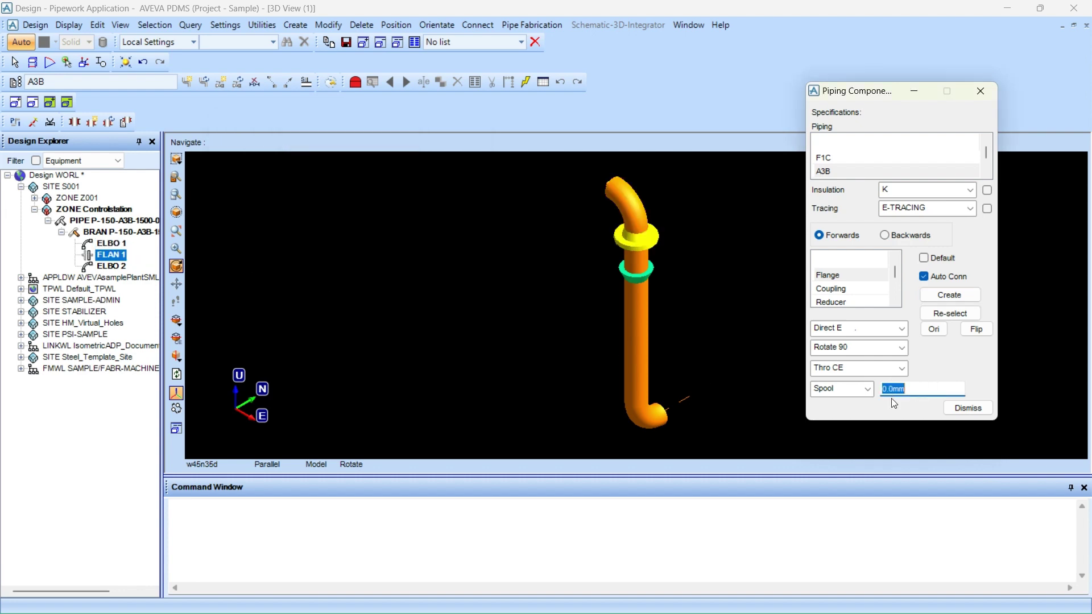